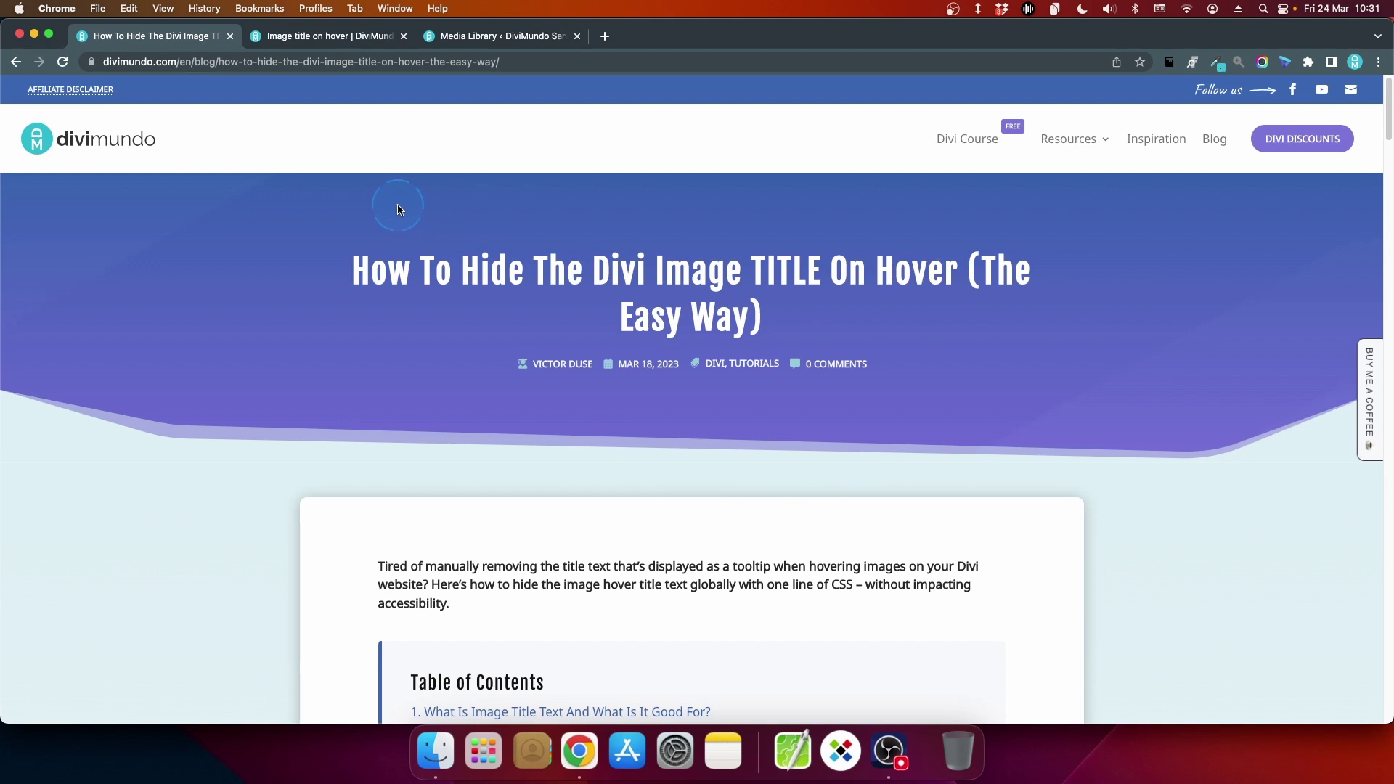
{"action": "left_click", "coordinate": [352, 45]}
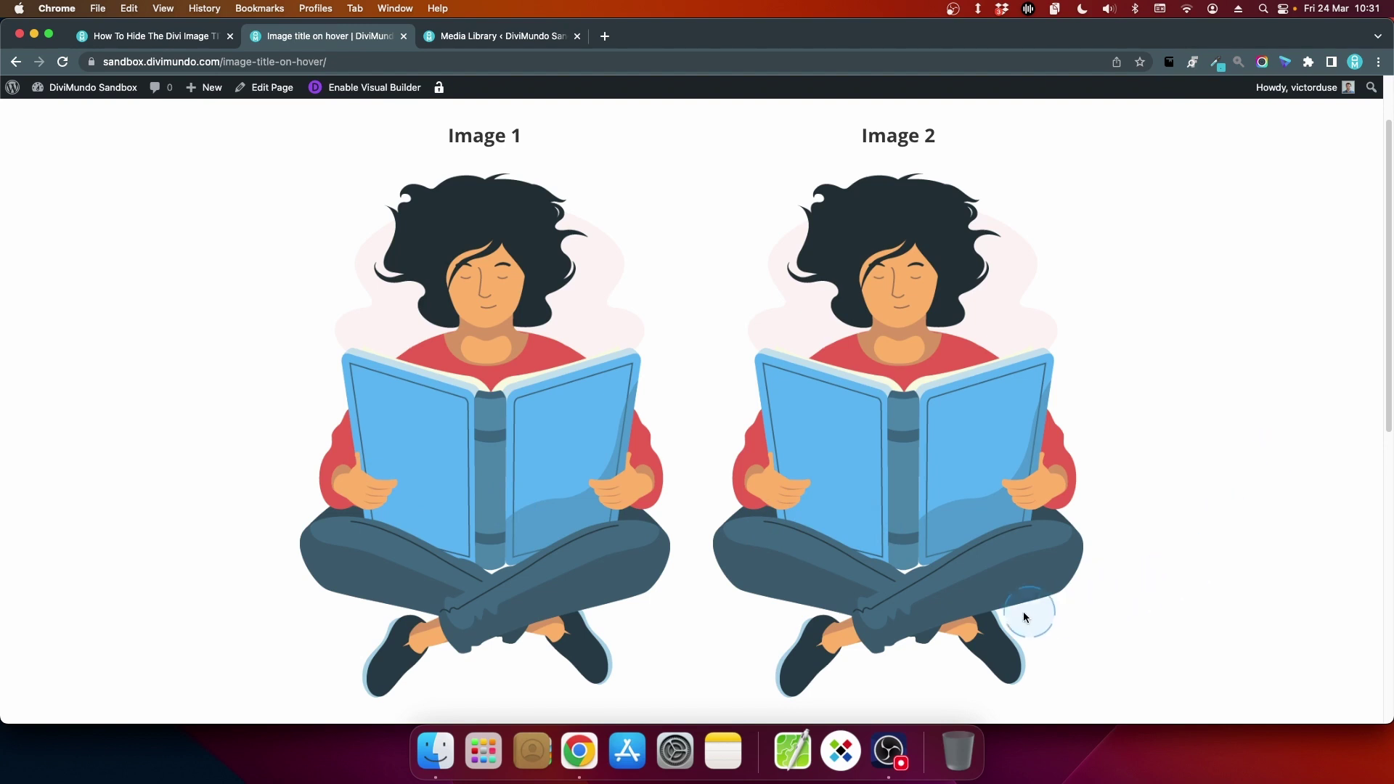
{"action": "mouse_move", "coordinate": [484, 317]}
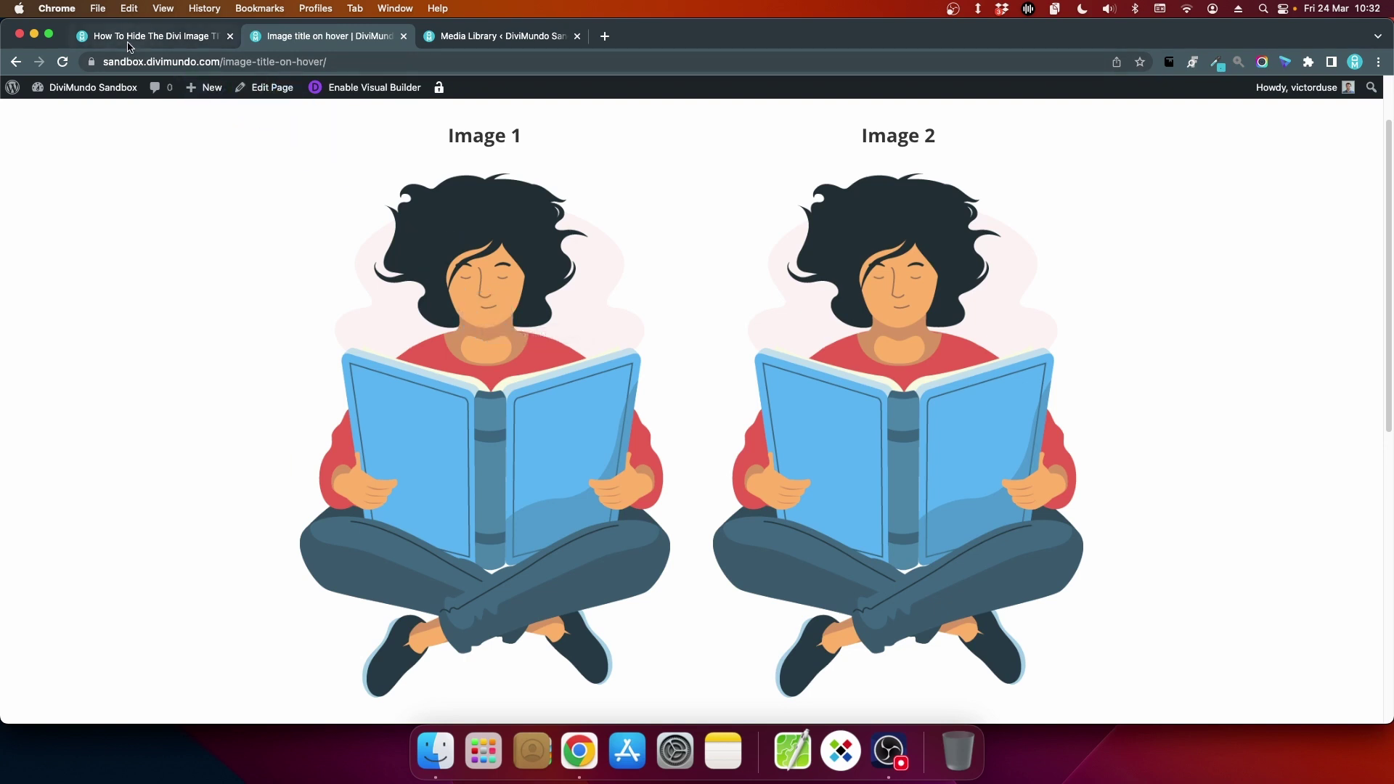
Open the Media Library attachment details for book-club_illustration-10.png
{"action": "left_click", "coordinate": [477, 39]}
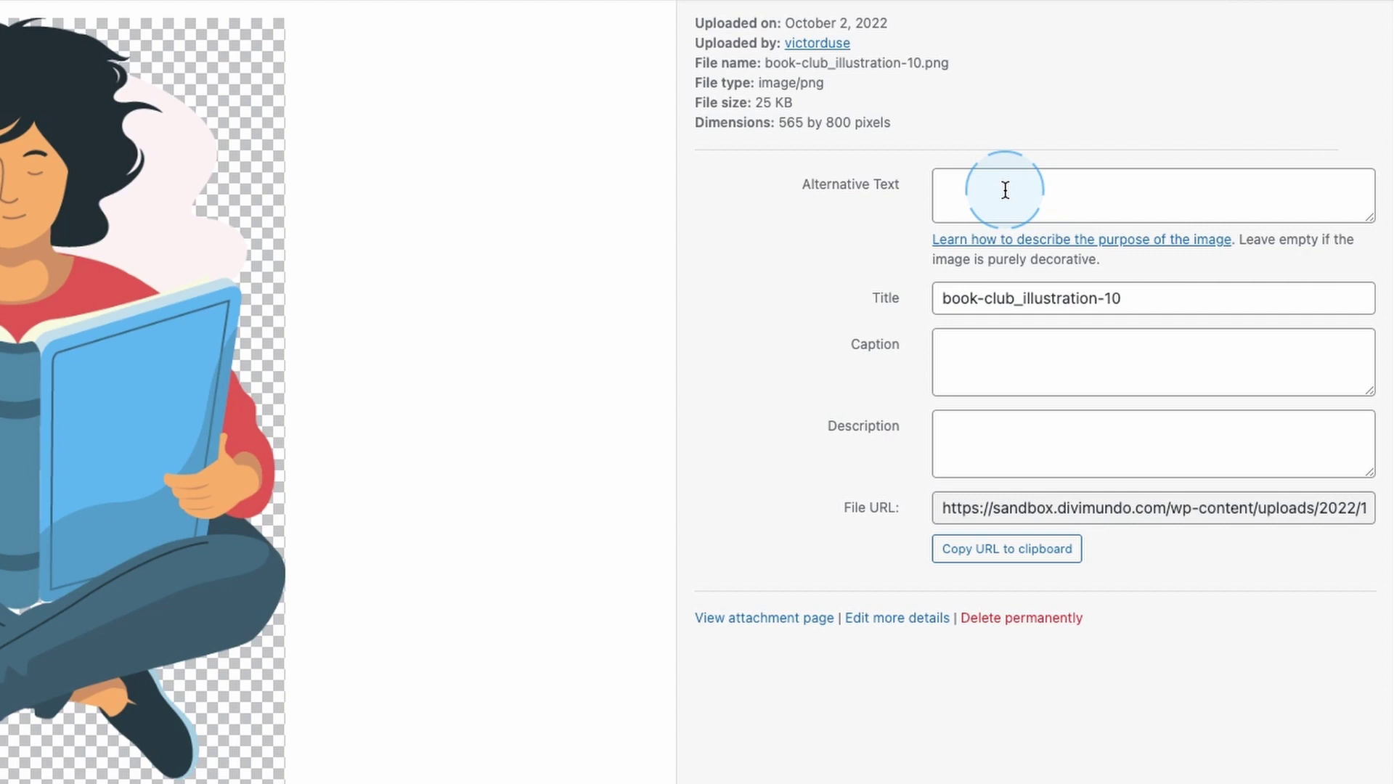
Set the illustration's Alternative Text to 'Person reading a book'
{"action": "left_click", "coordinate": [1069, 173]}
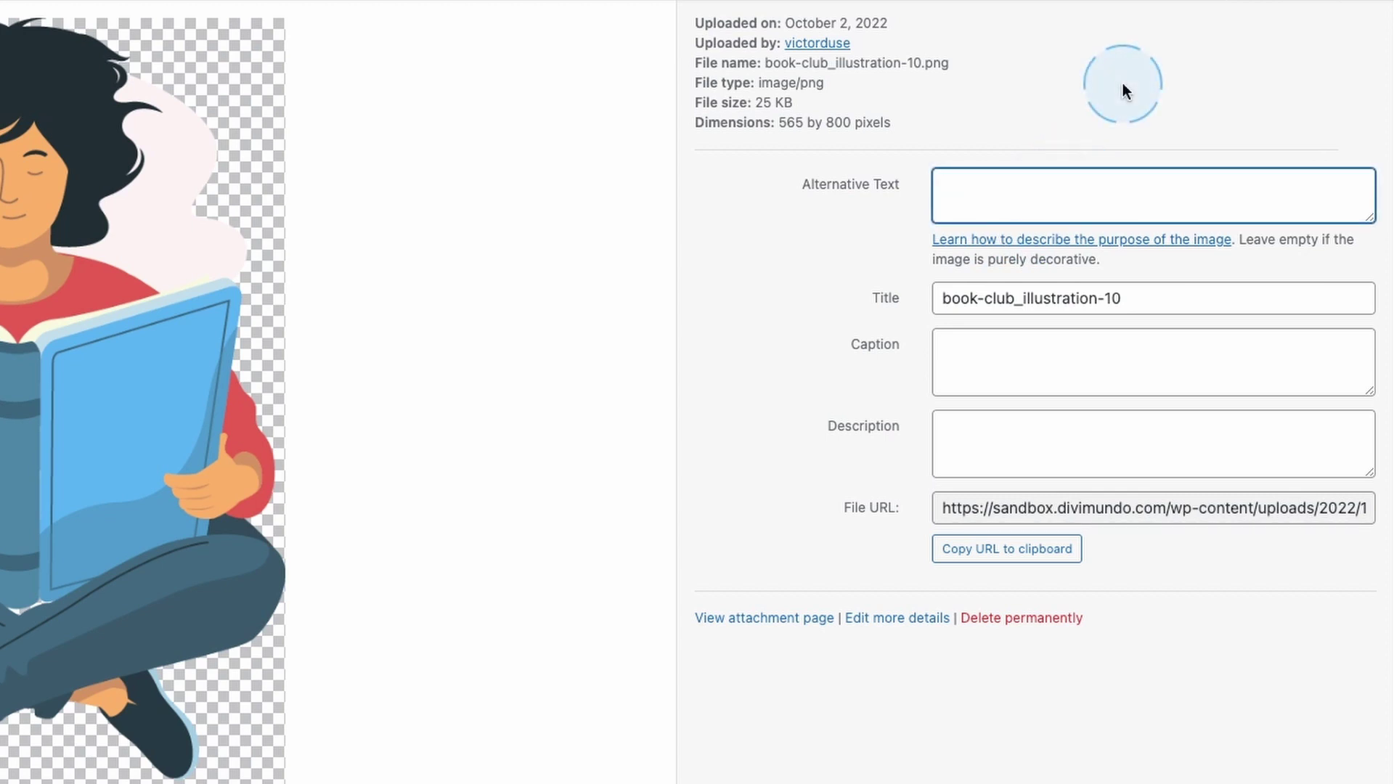
{"action": "type", "text": "Person reading a book"}
{"action": "key", "text": "Tab"}
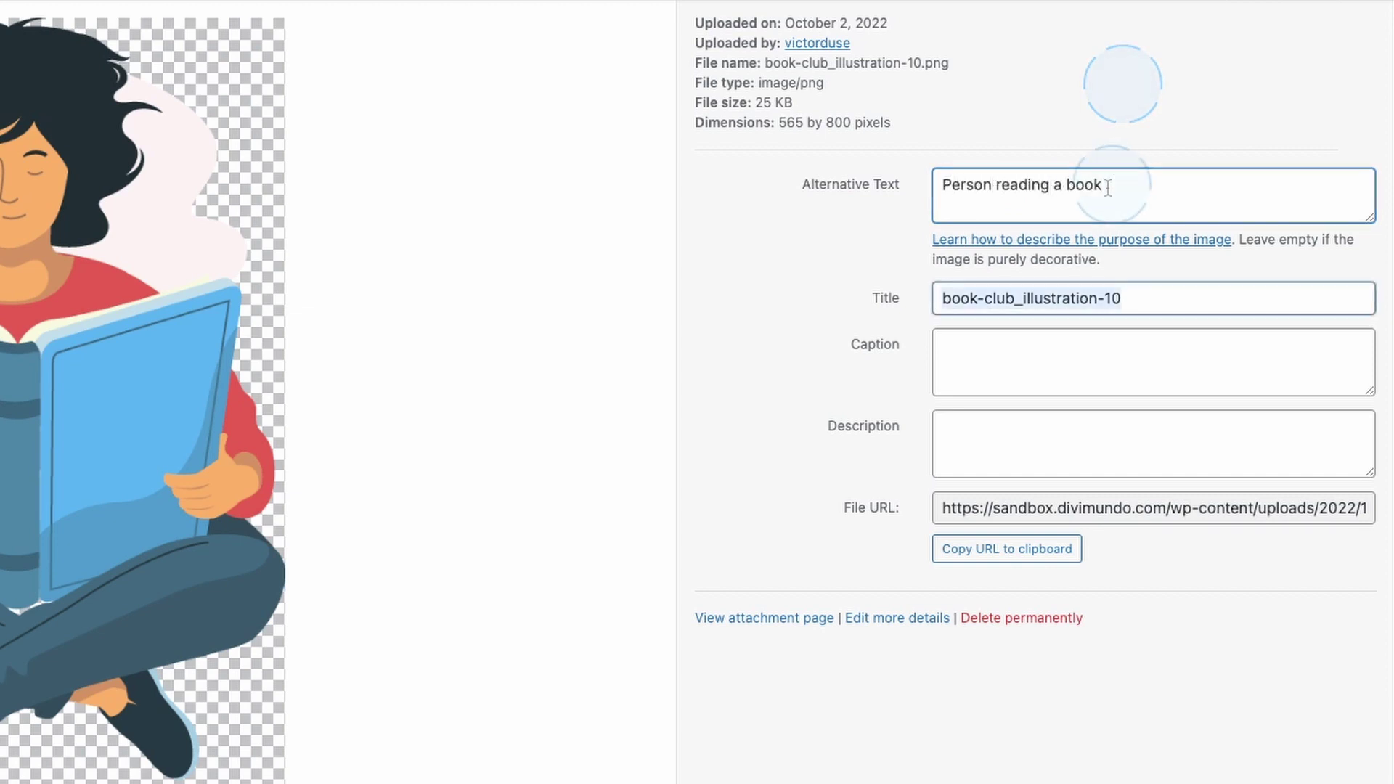
{"action": "left_click", "coordinate": [955, 298]}
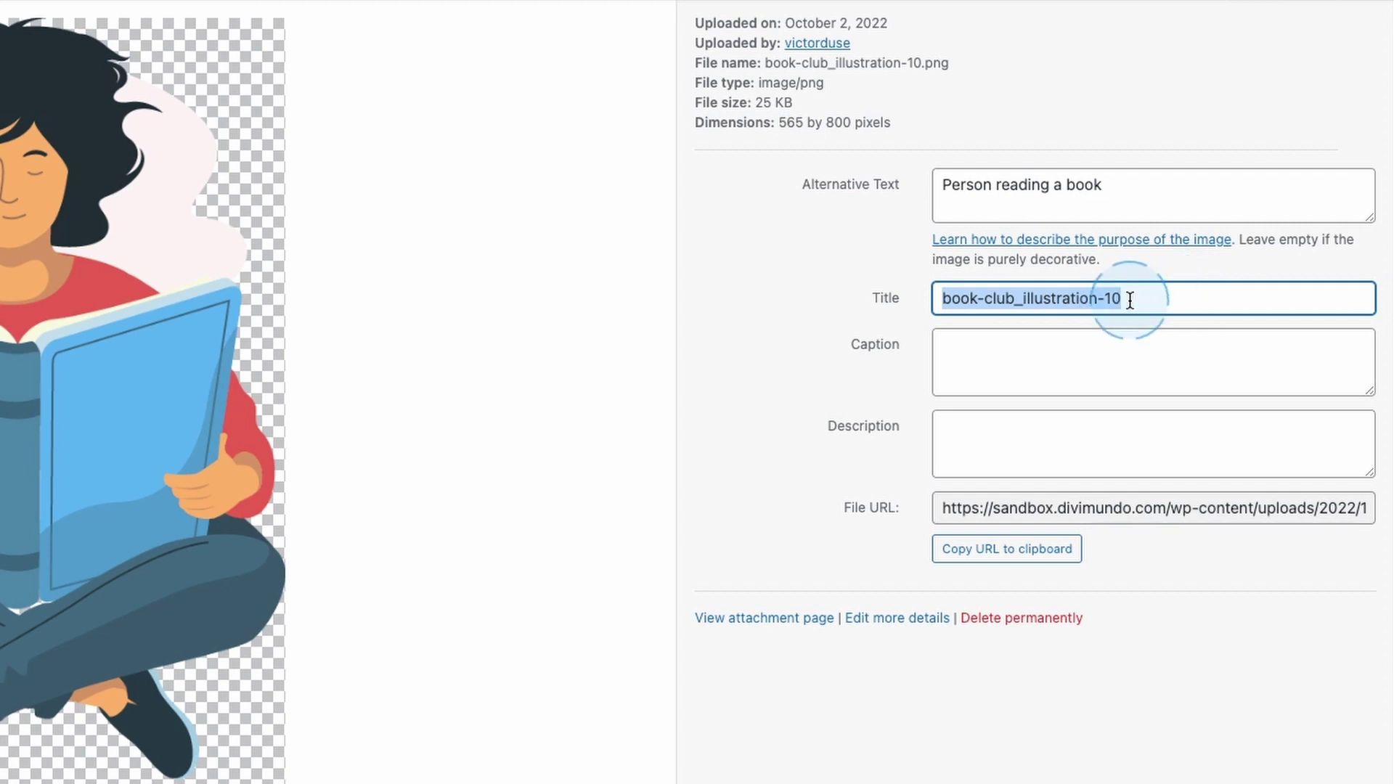
{"action": "left_click_drag", "start_coordinate": [1132, 298], "coordinate": [913, 297]}
{"action": "key", "text": "ctrl+c"}
{"action": "key", "text": "BackSpace"}
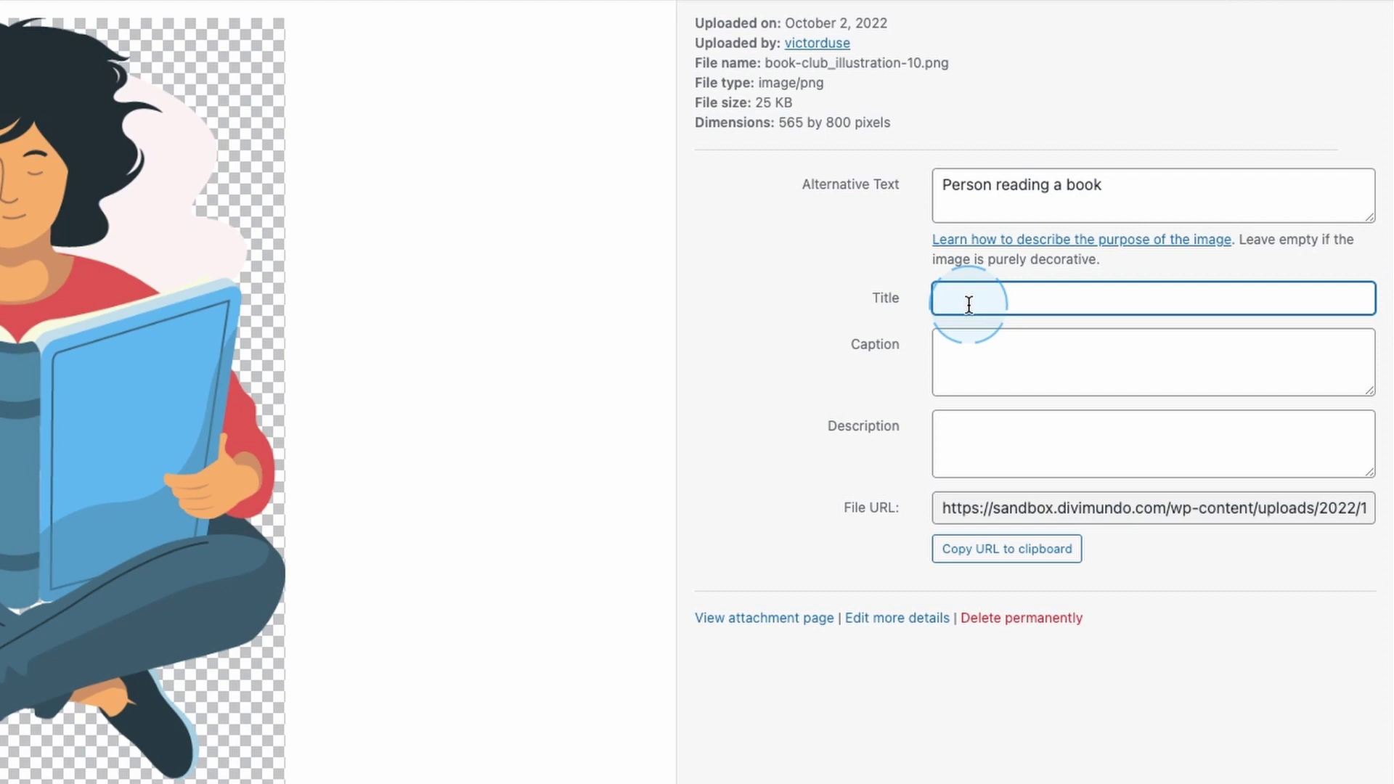
{"action": "key", "text": "ctrl+v"}
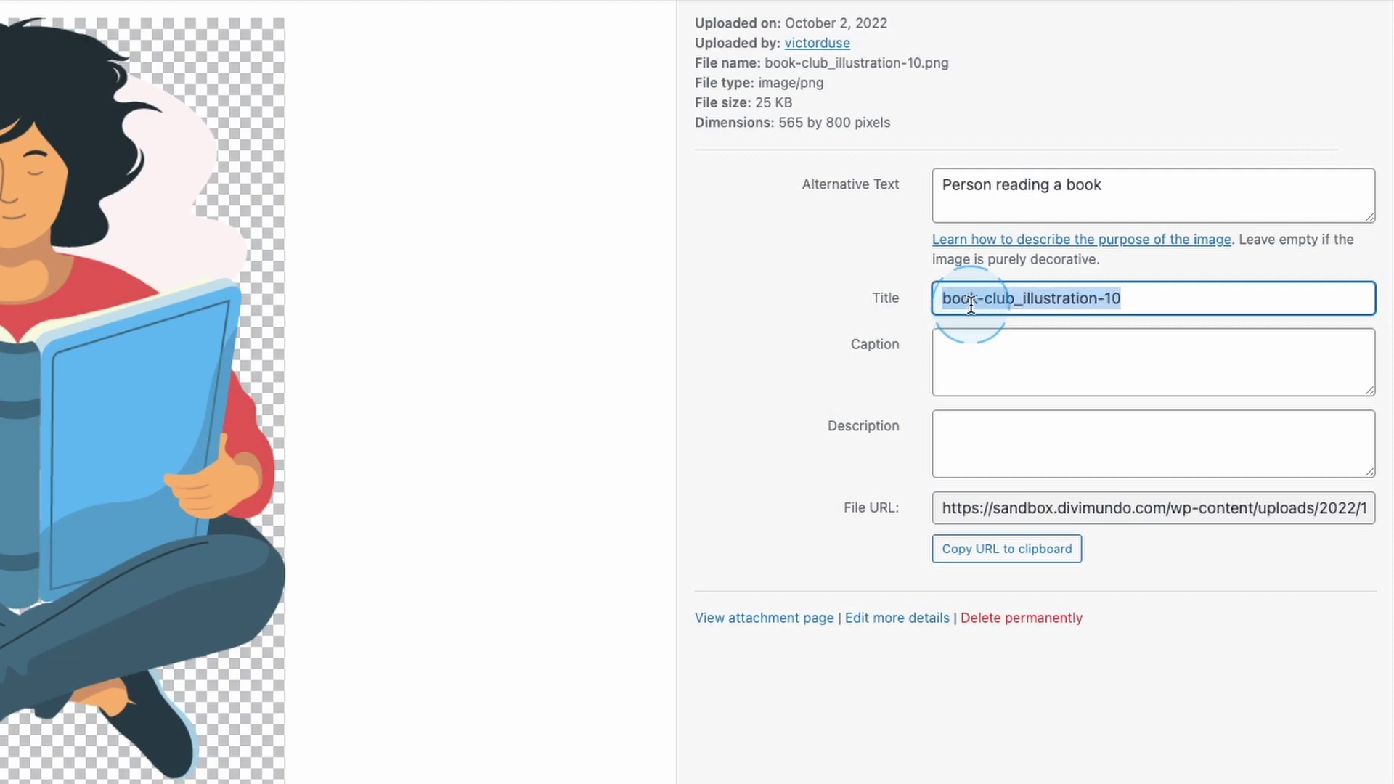
Close the attachment details and check the image tooltip on the sandbox page
{"action": "left_click", "coordinate": [829, 255]}
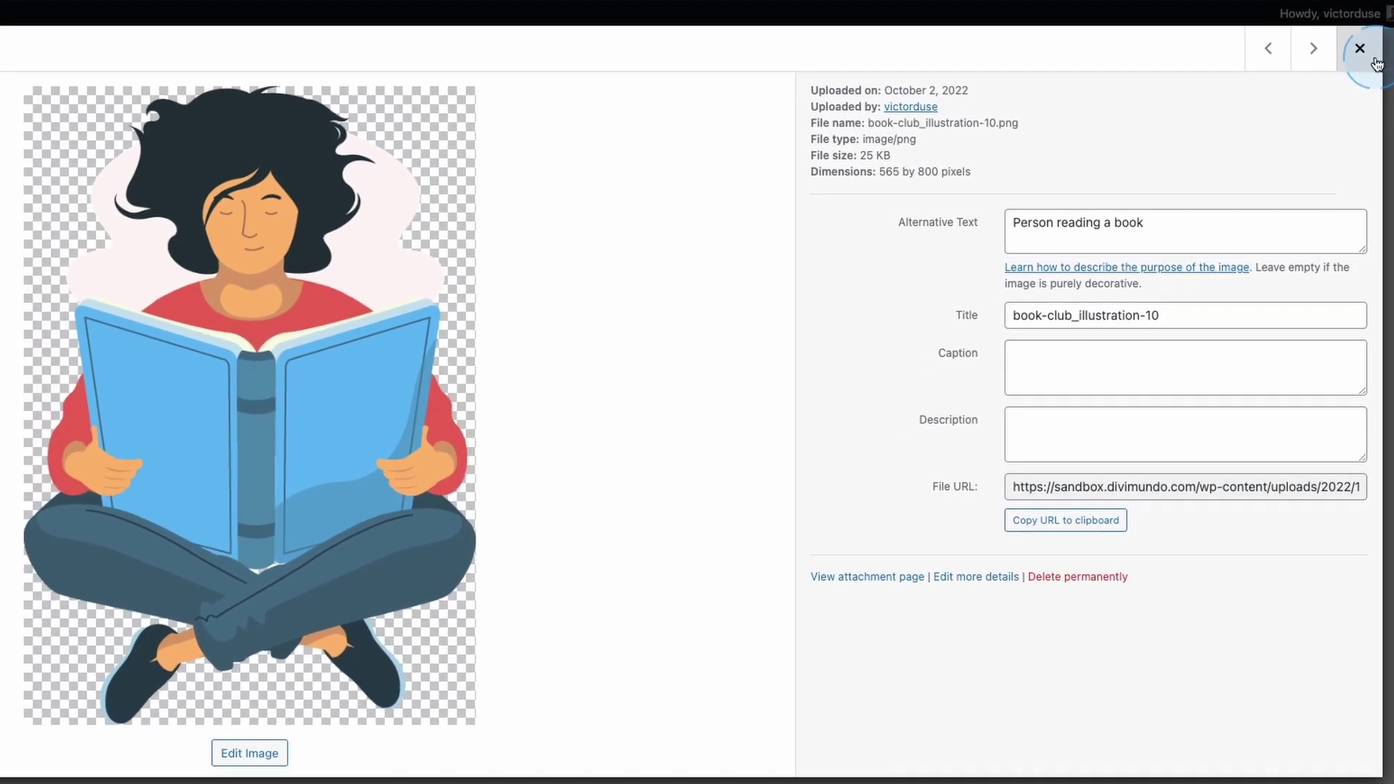
{"action": "left_click", "coordinate": [1368, 128]}
{"action": "key", "text": "super+alt+Left"}
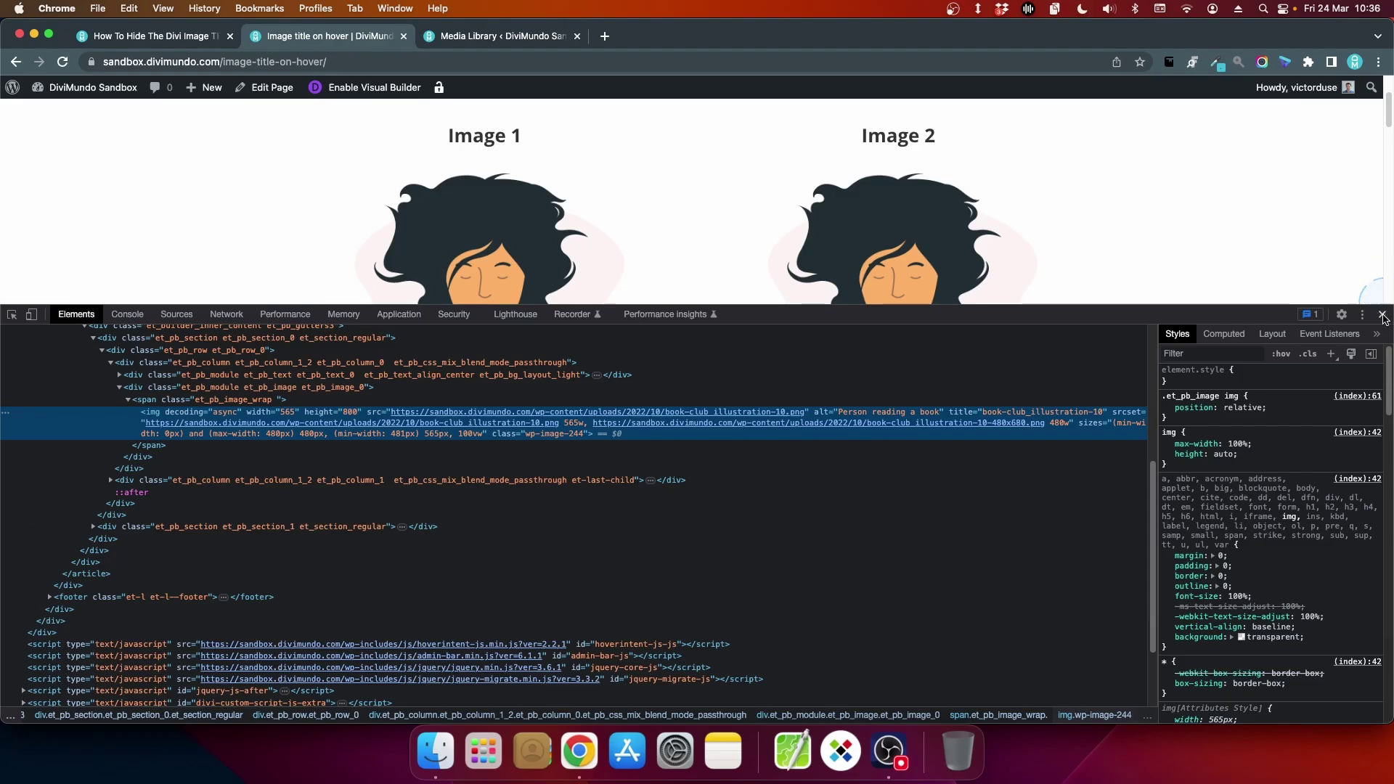
{"action": "left_click", "coordinate": [1374, 312]}
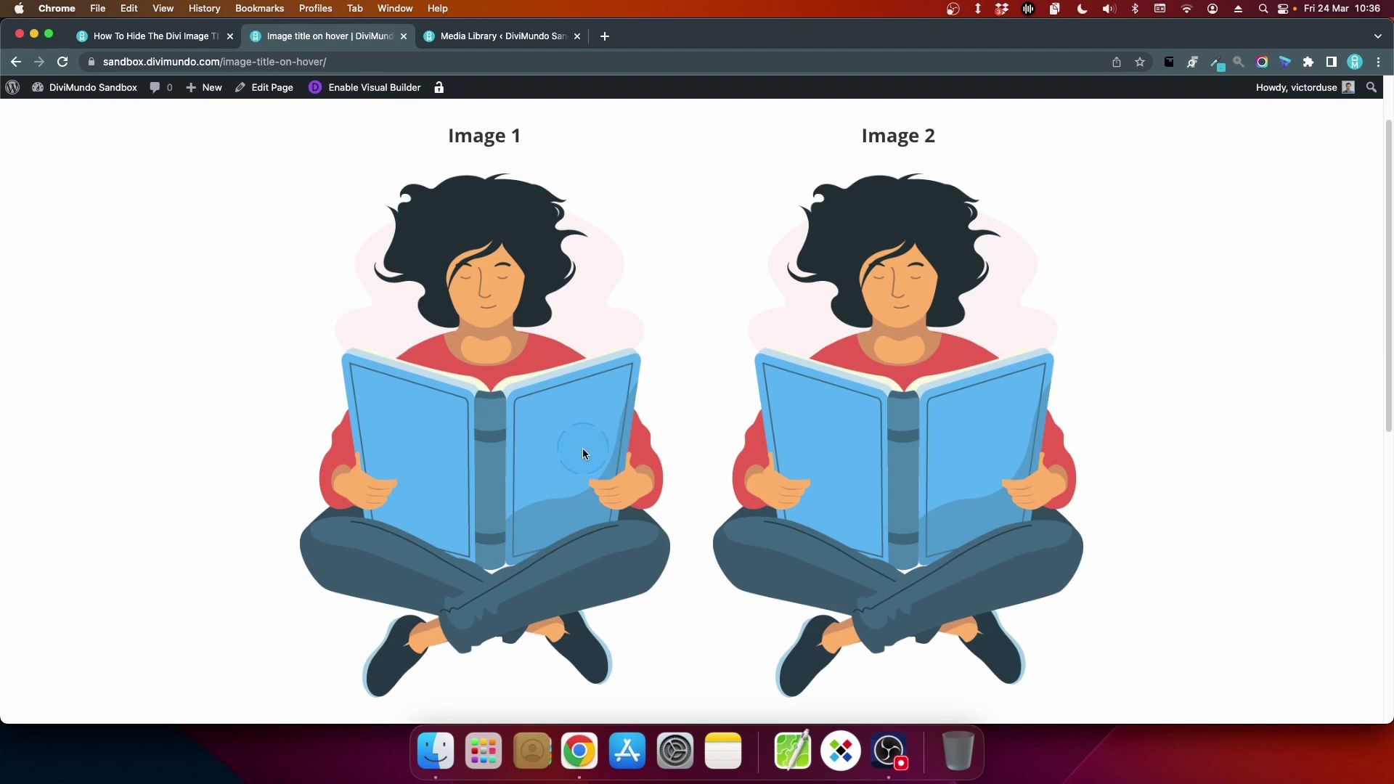
{"action": "mouse_move", "coordinate": [557, 464]}
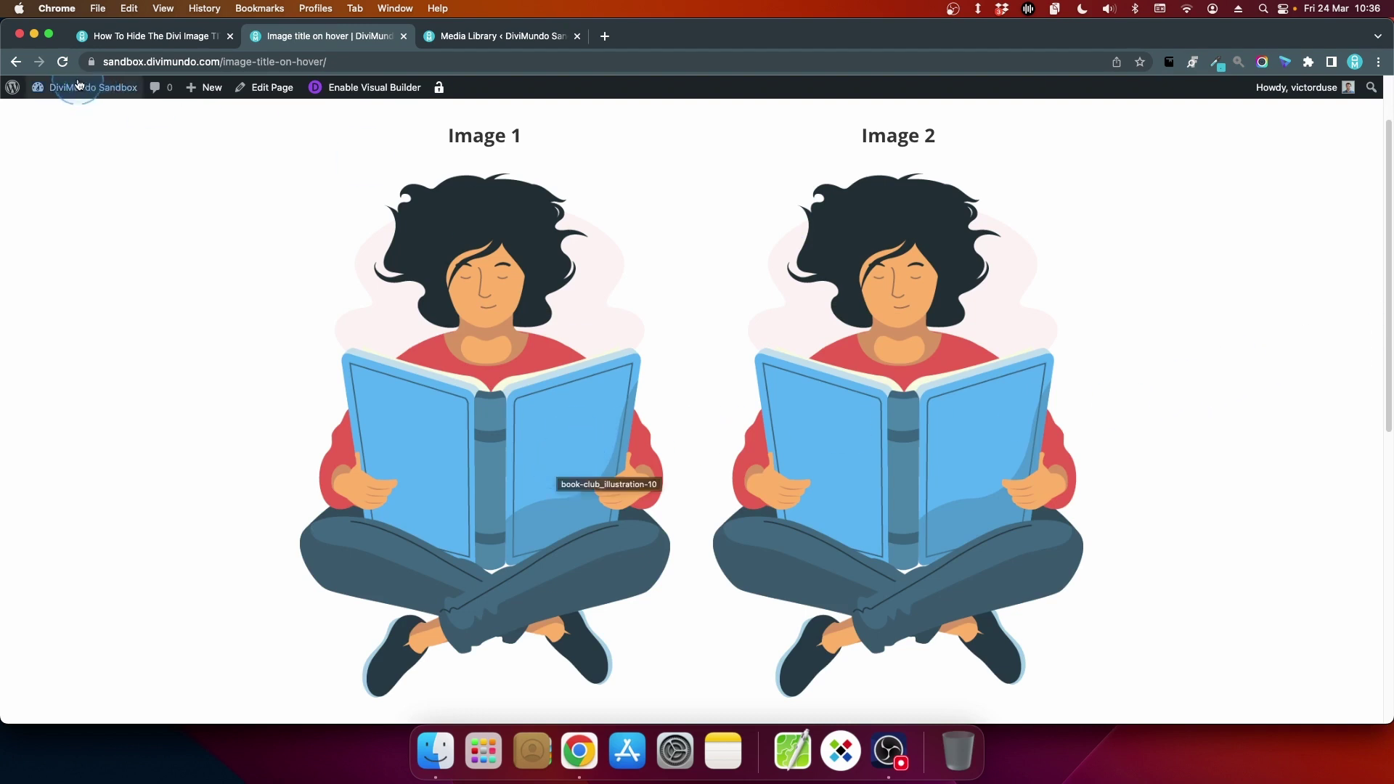
Copy the article's img { pointer-events:none; } CSS snippet
{"action": "key", "text": "super+alt+Left"}
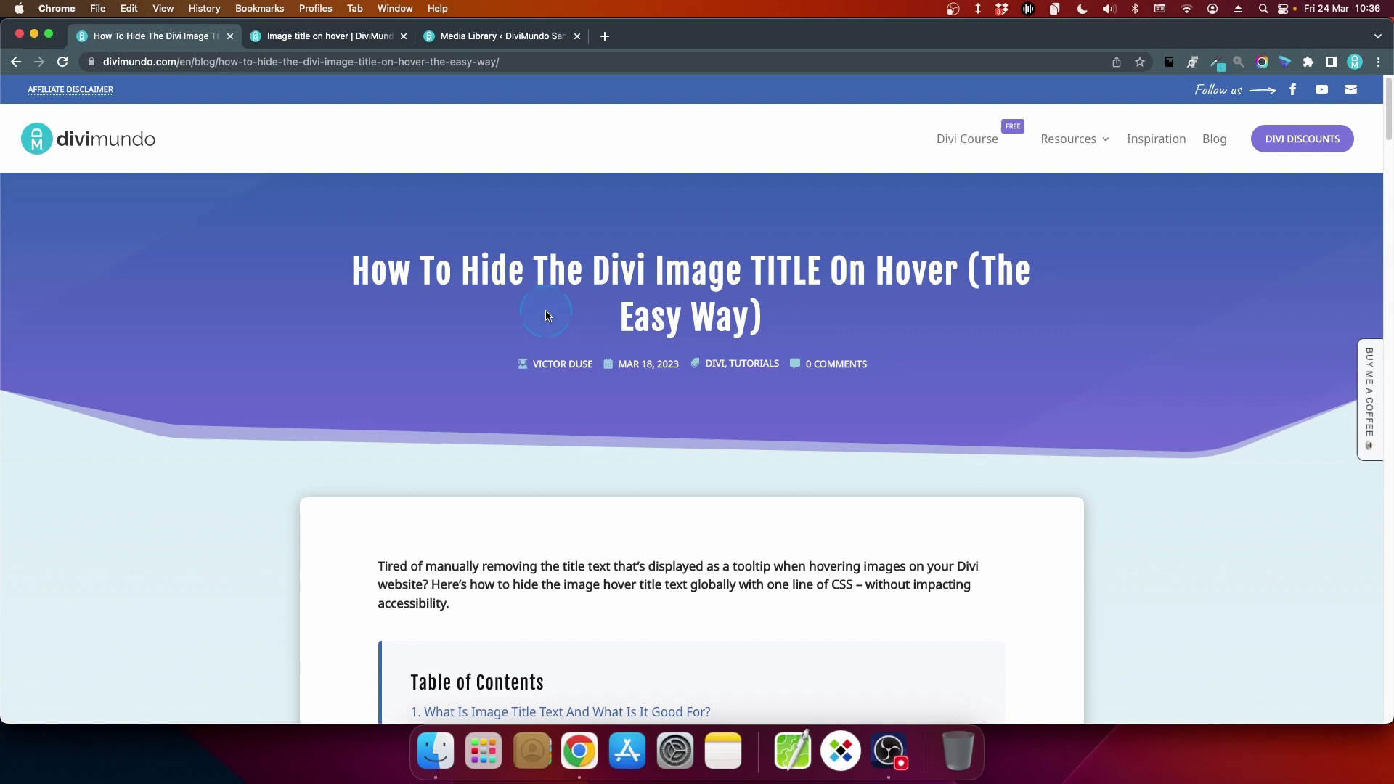
{"action": "scroll", "coordinate": [551, 300], "scroll_direction": "down", "scroll_amount": 15}
{"action": "scroll", "coordinate": [546, 311], "scroll_direction": "down", "scroll_amount": 12}
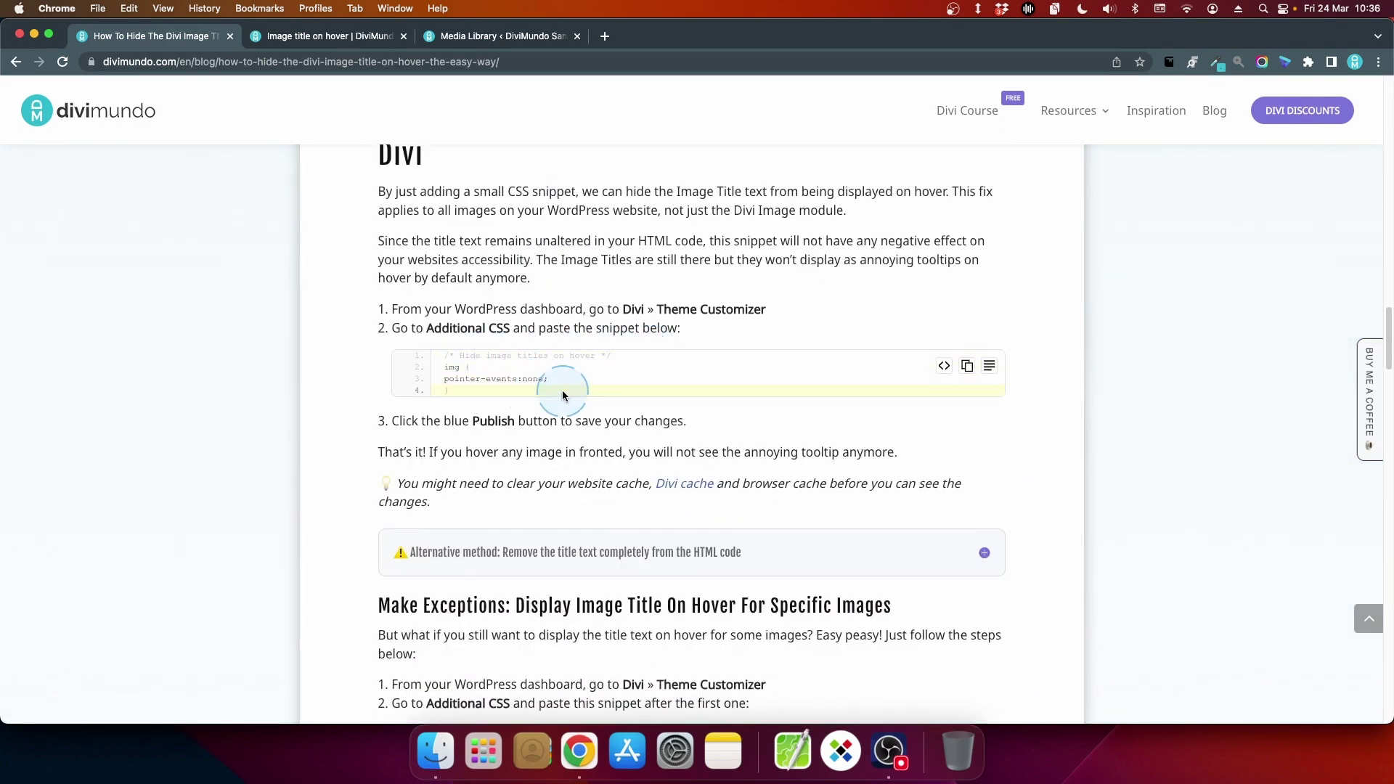
{"action": "left_click", "coordinate": [973, 368]}
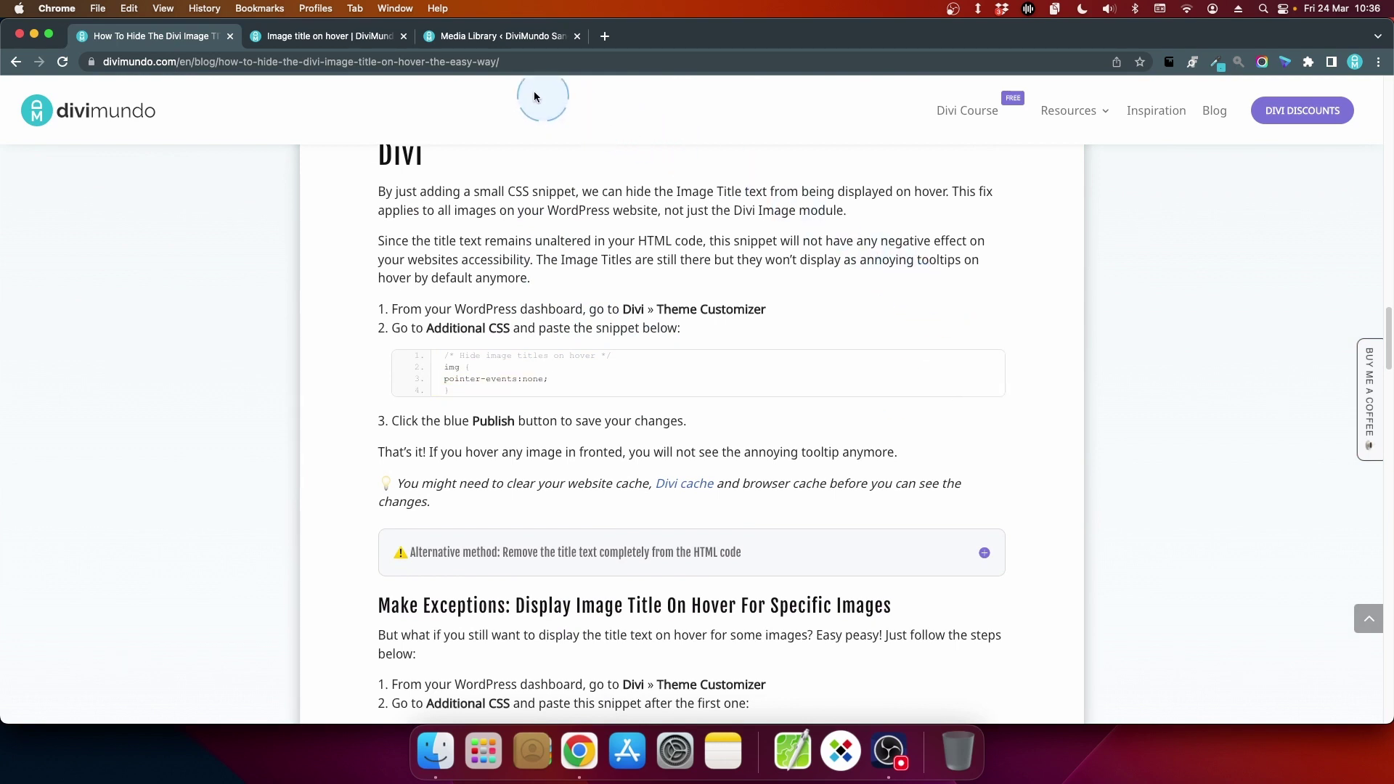
{"action": "left_click", "coordinate": [342, 38]}
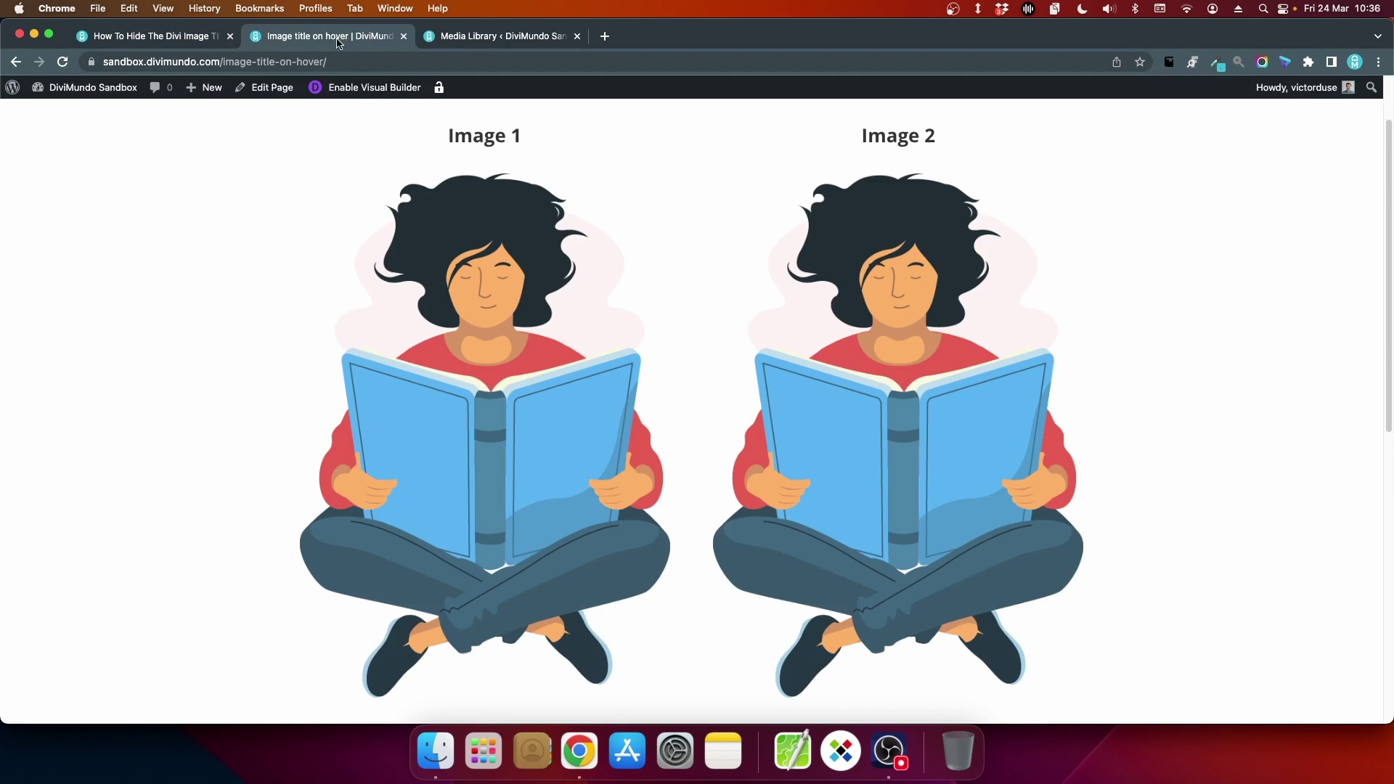
Paste the img { pointer-events:none; } rule into the Customizer's Additional CSS and publish it
{"action": "left_click", "coordinate": [89, 89]}
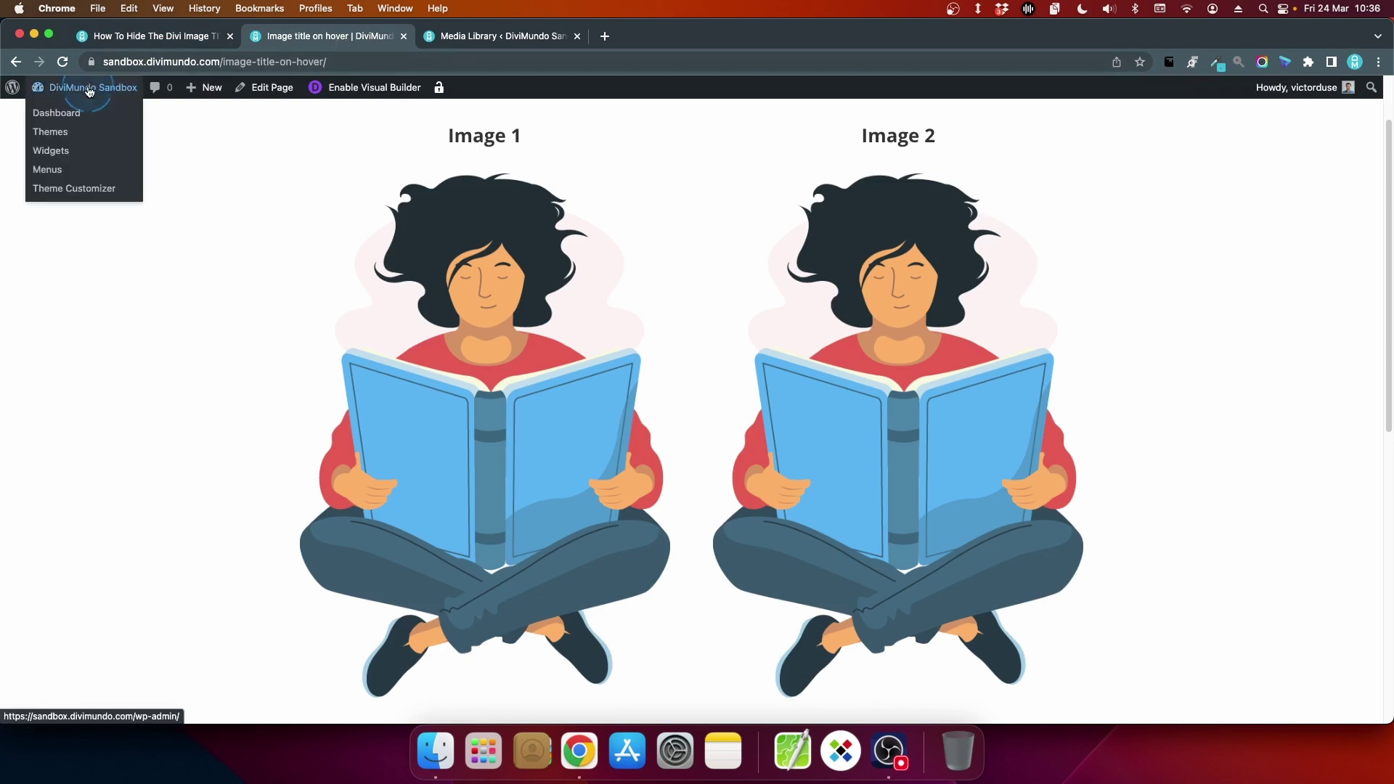
{"action": "left_click", "coordinate": [75, 187]}
{"action": "left_click", "coordinate": [38, 370]}
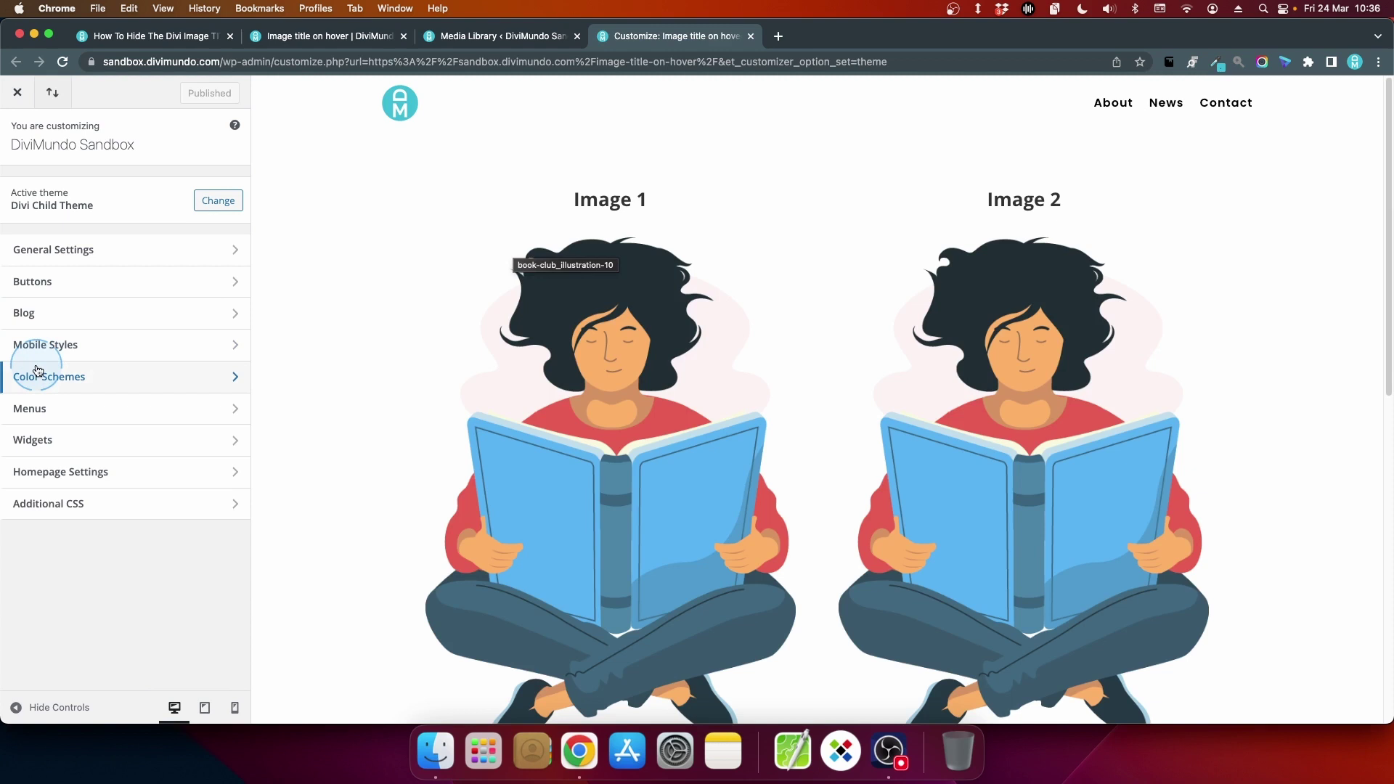
{"action": "left_click", "coordinate": [69, 512]}
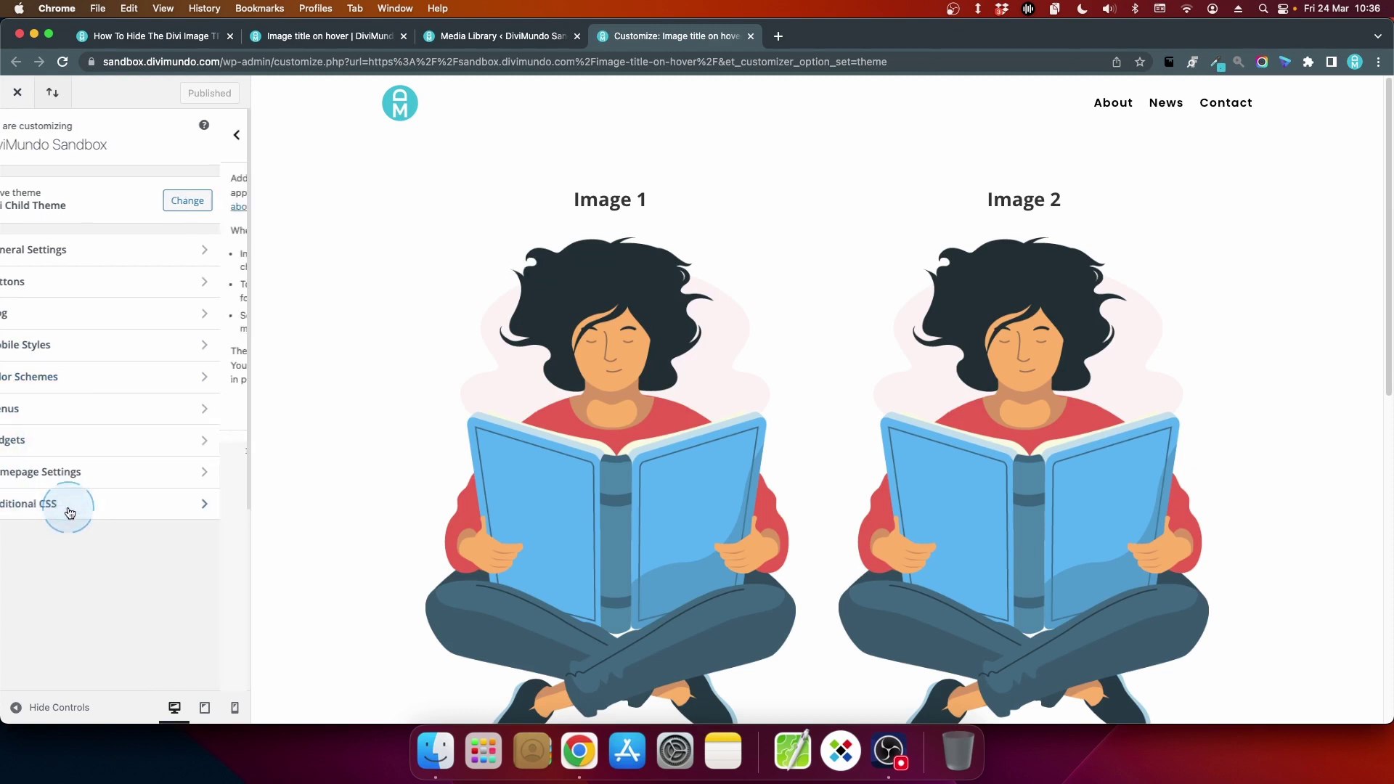
{"action": "left_click", "coordinate": [81, 448]}
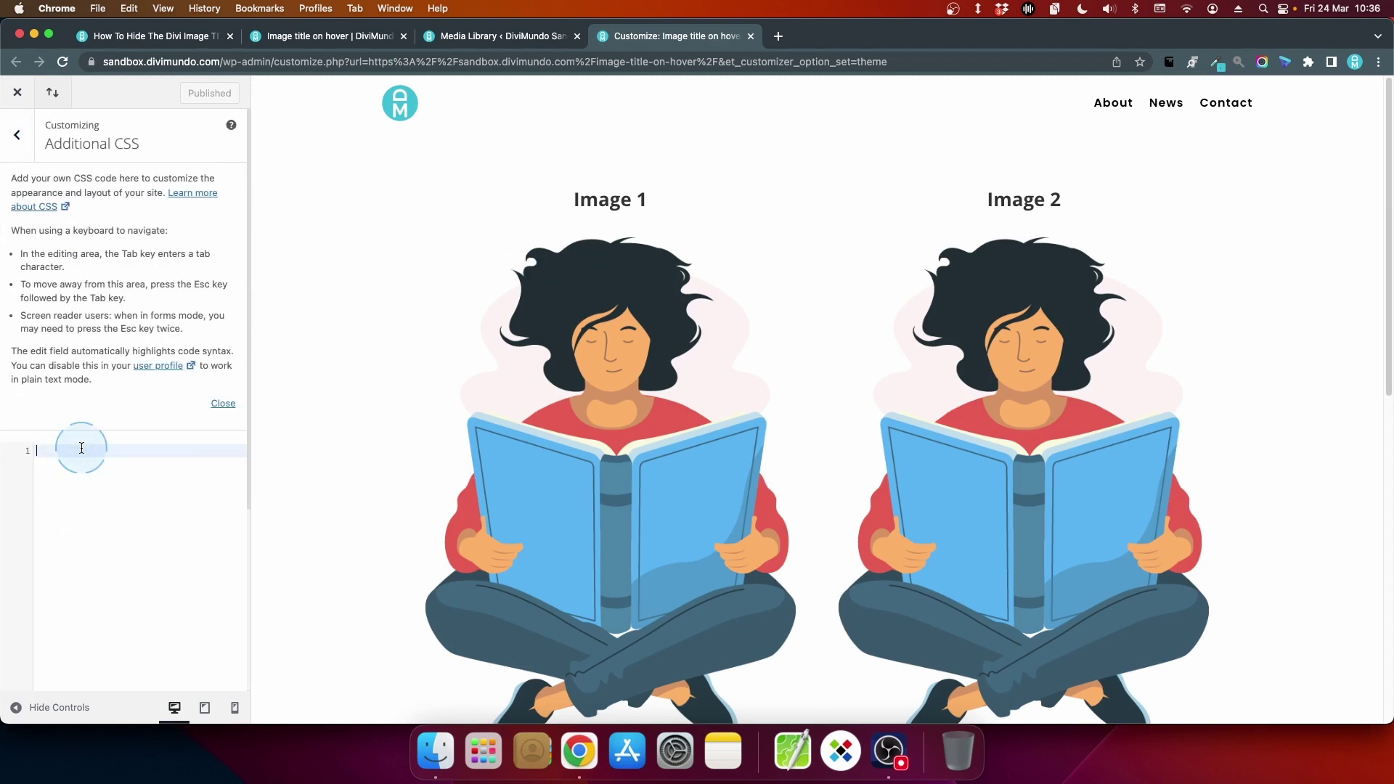
{"action": "key", "text": "super+v"}
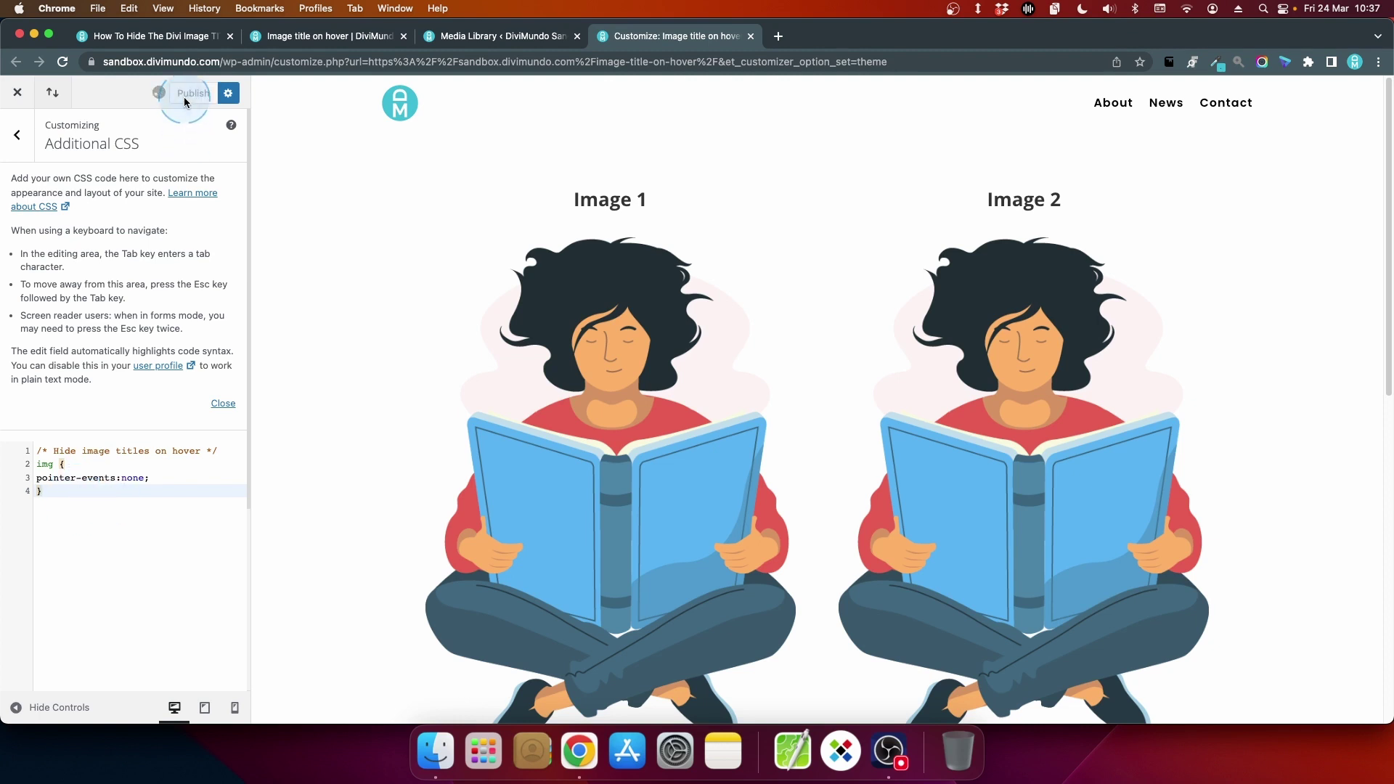
{"action": "left_click", "coordinate": [309, 38]}
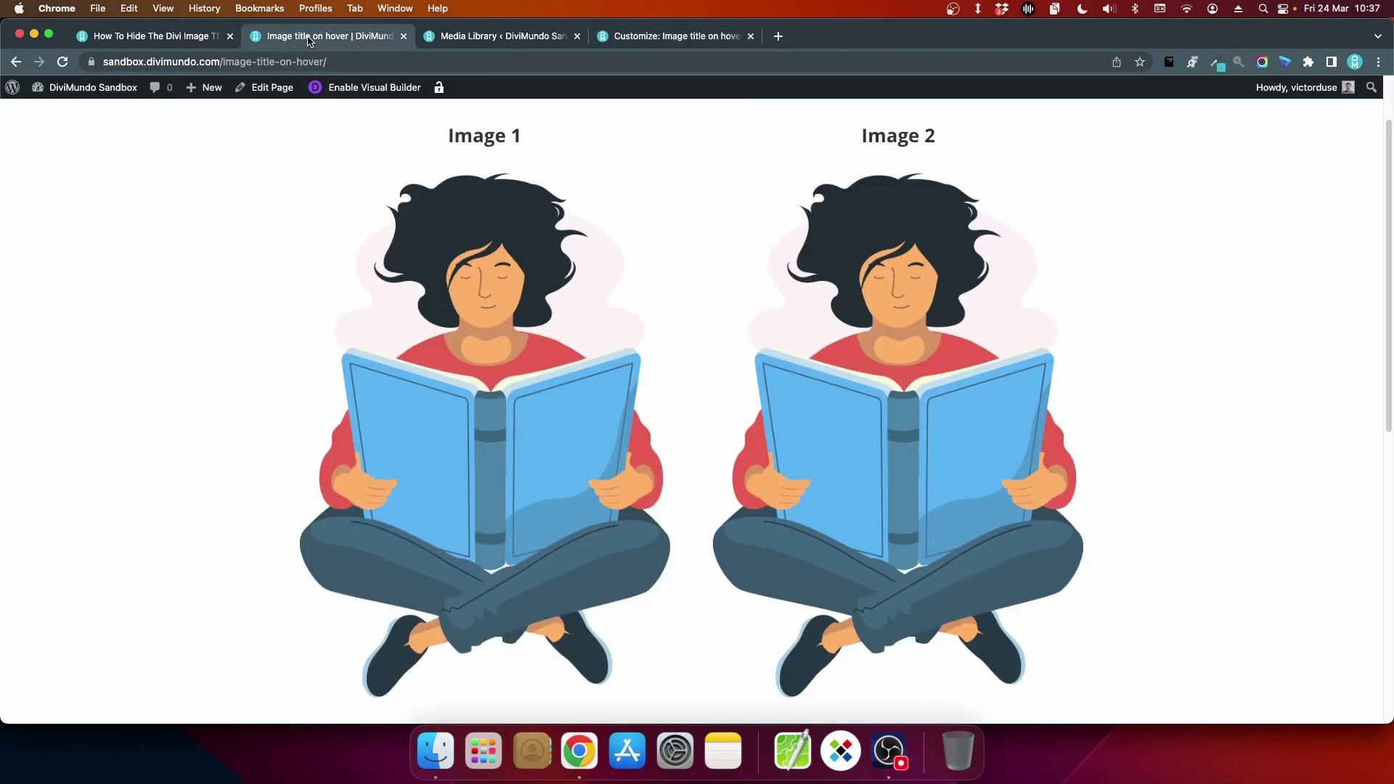
Reload the sandbox page and inspect Image 1's img element to confirm pointer-events: none
{"action": "left_click", "coordinate": [64, 62]}
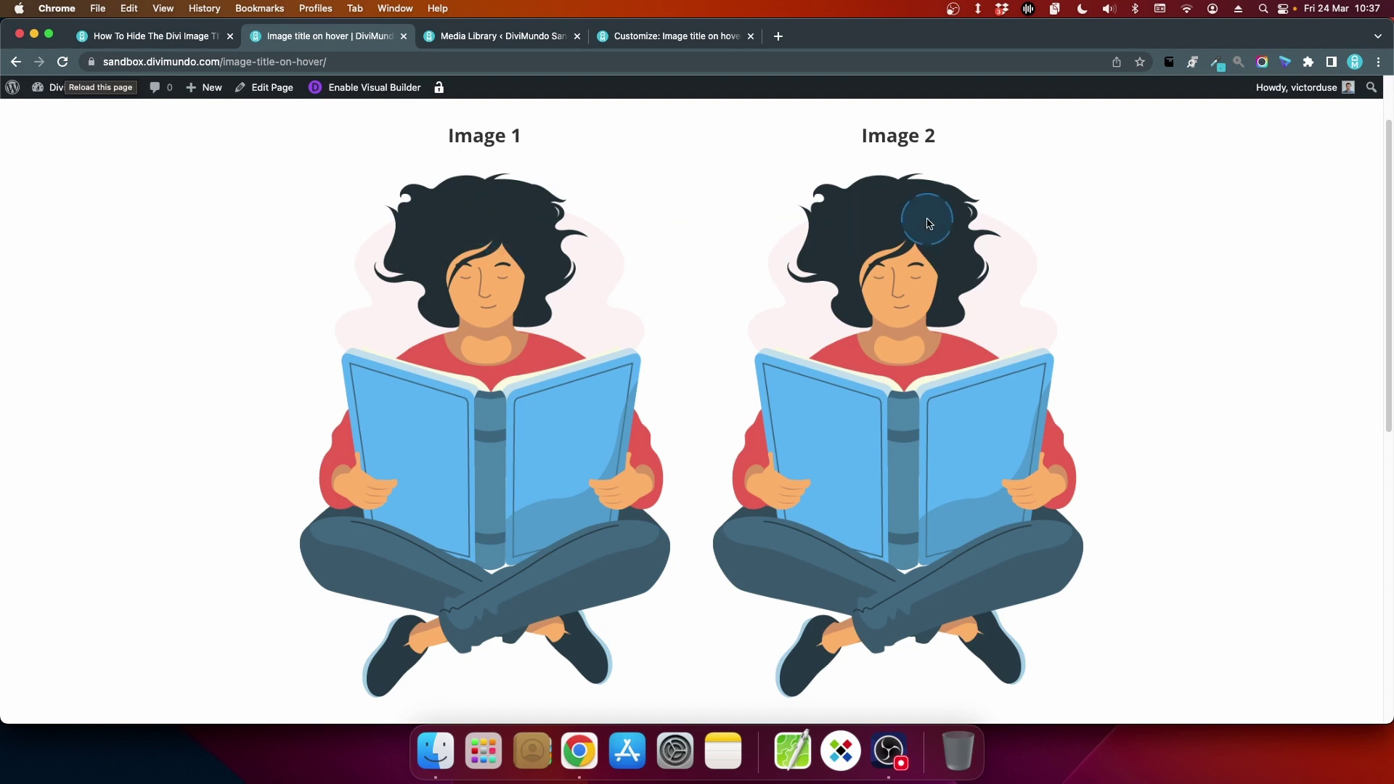
{"action": "right_click", "coordinate": [480, 224]}
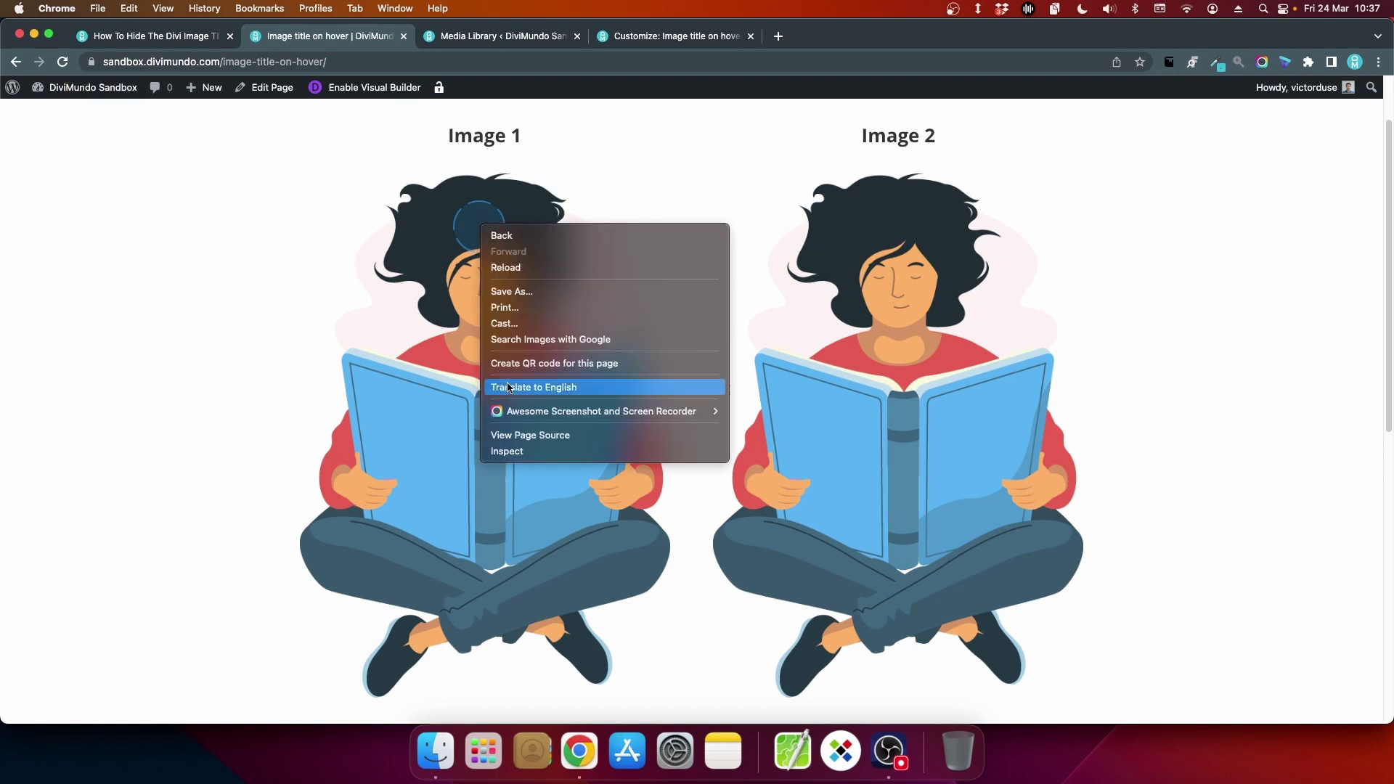
{"action": "left_click", "coordinate": [506, 451]}
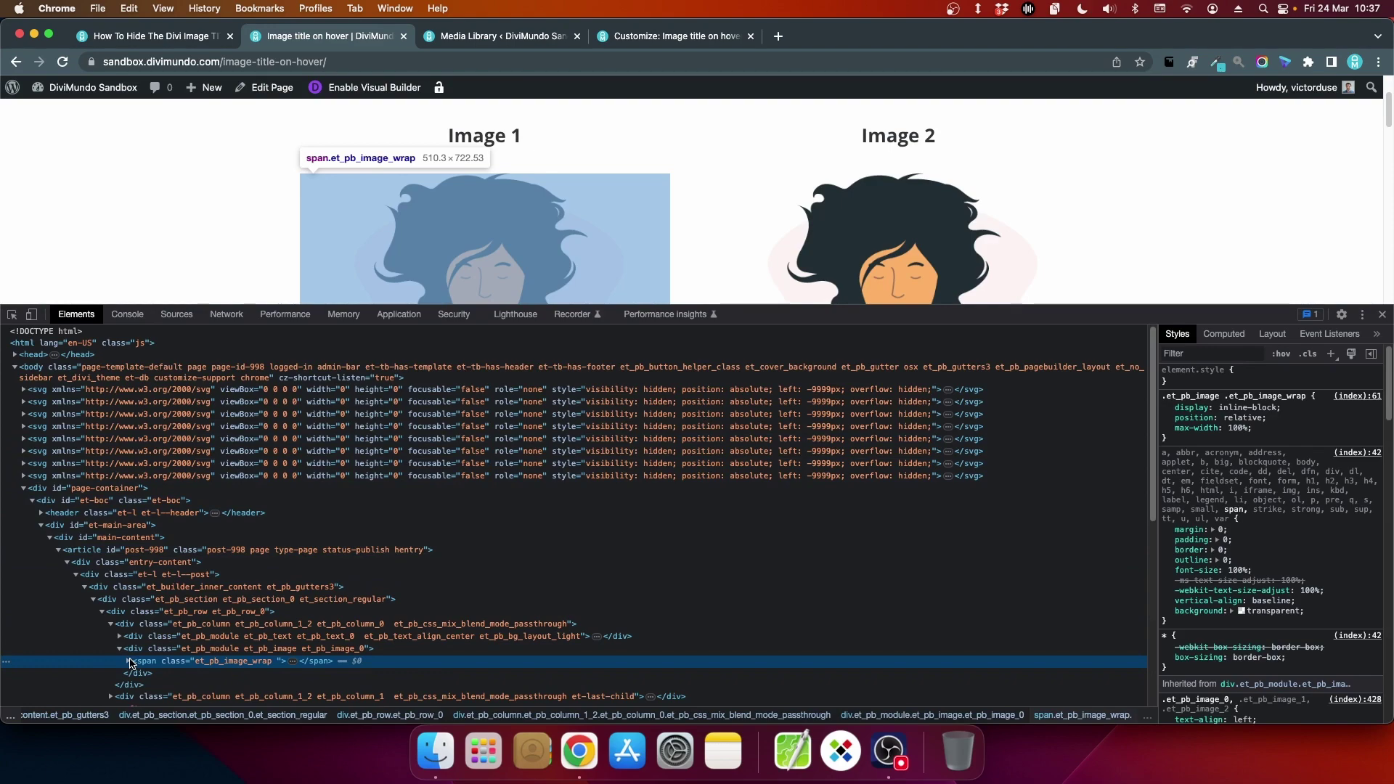
{"action": "left_click", "coordinate": [131, 662]}
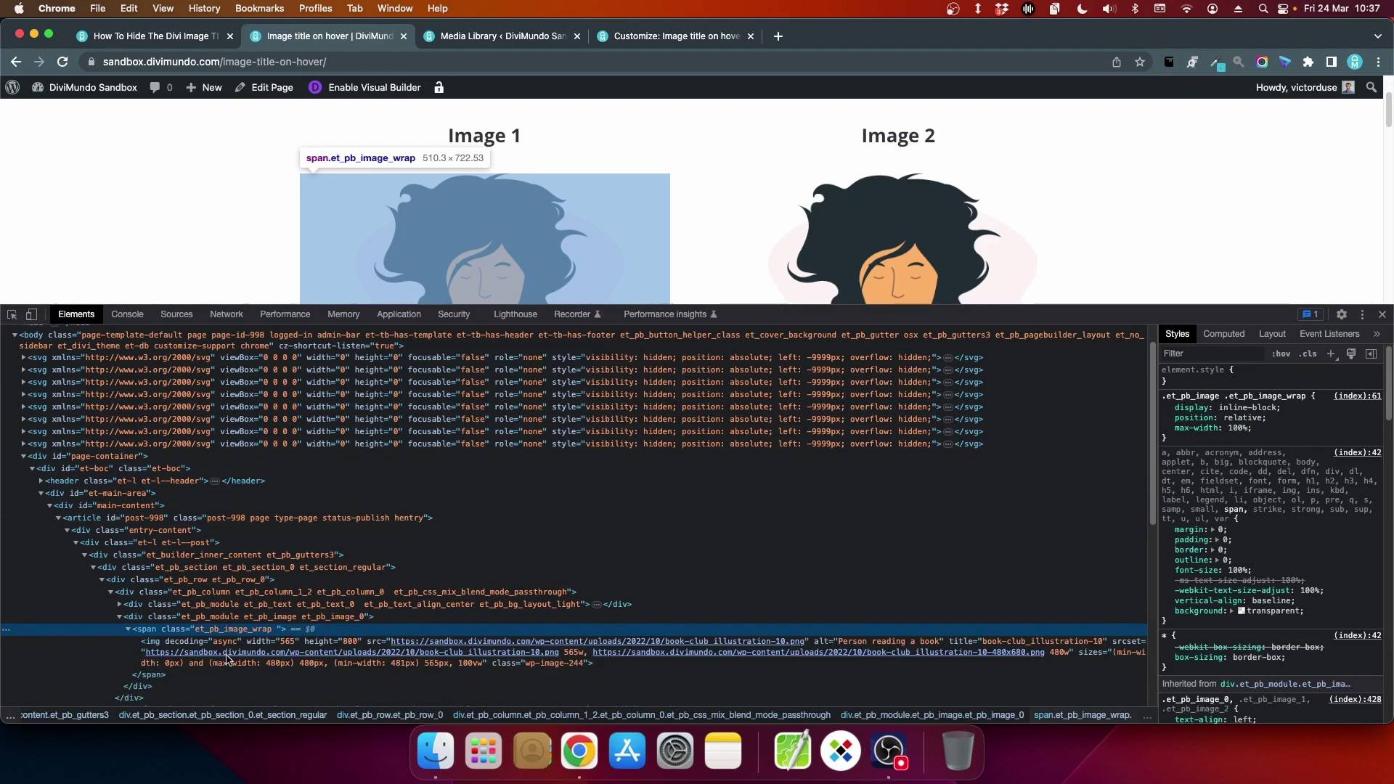
{"action": "left_click", "coordinate": [181, 642]}
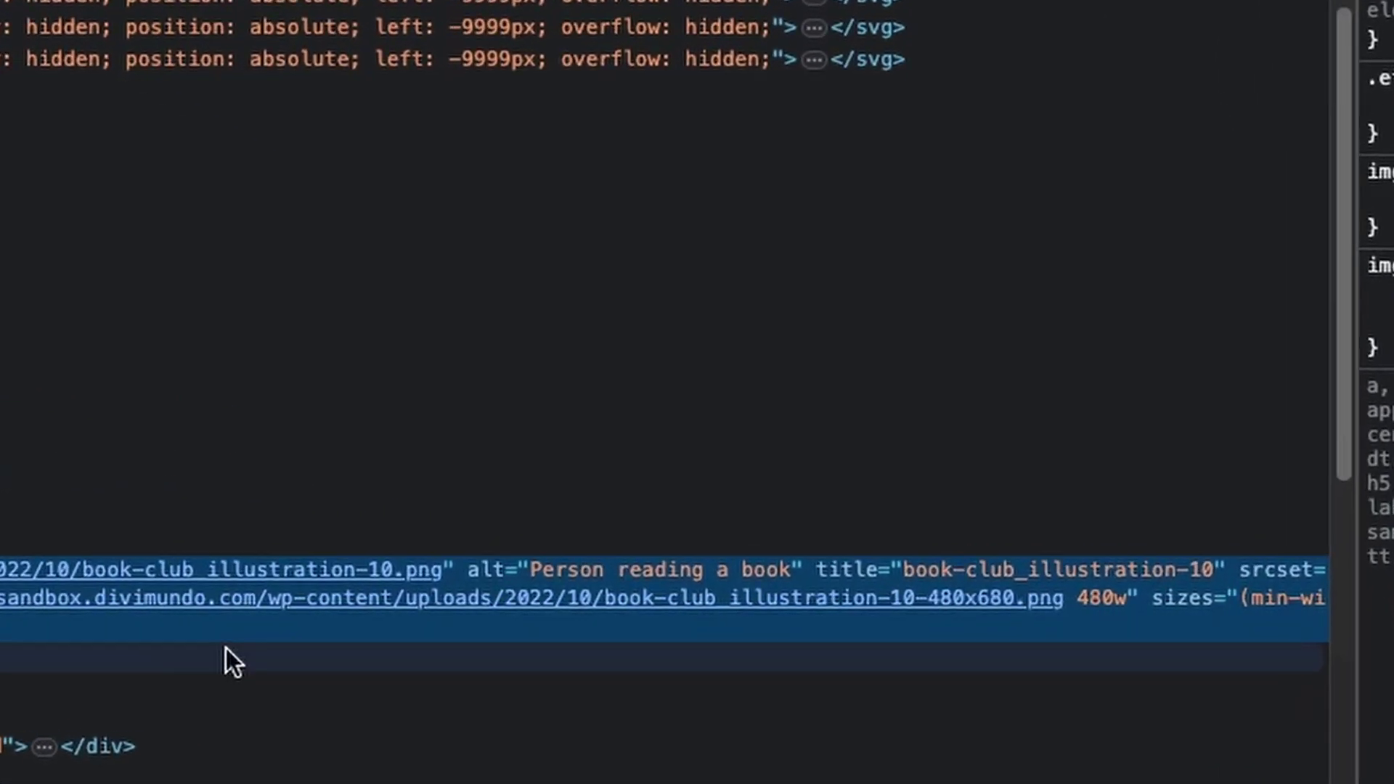
{"action": "mouse_move", "coordinate": [799, 595]}
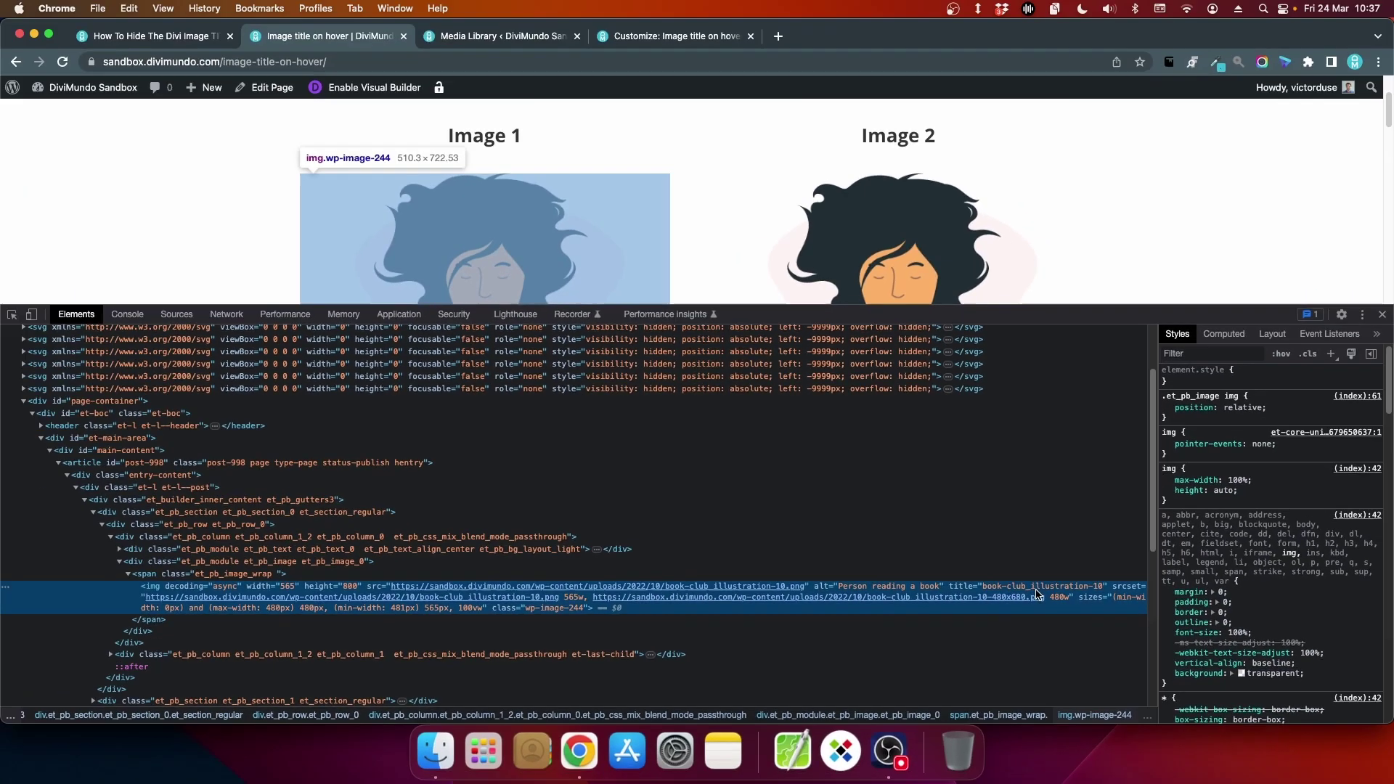
{"action": "mouse_move", "coordinate": [1067, 590]}
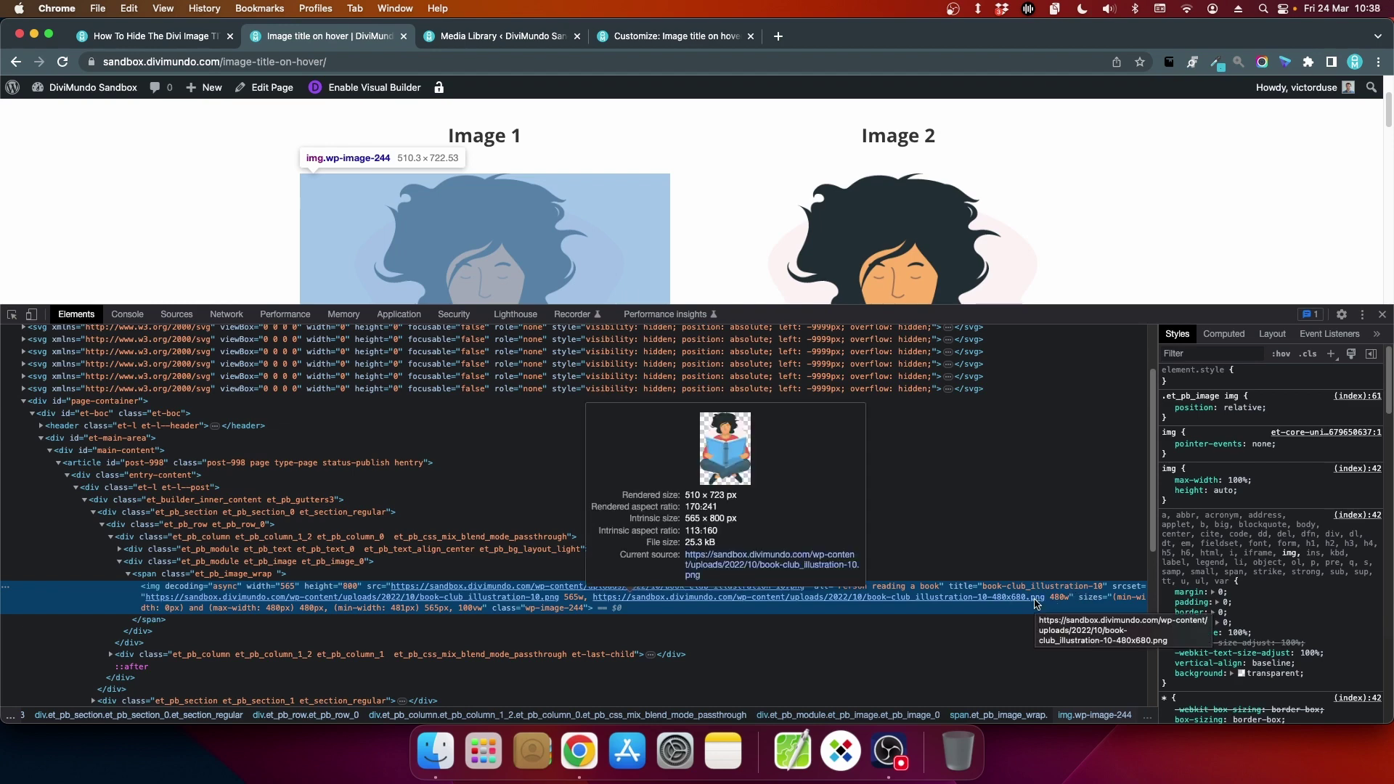
{"action": "key", "text": "super+alt+i"}
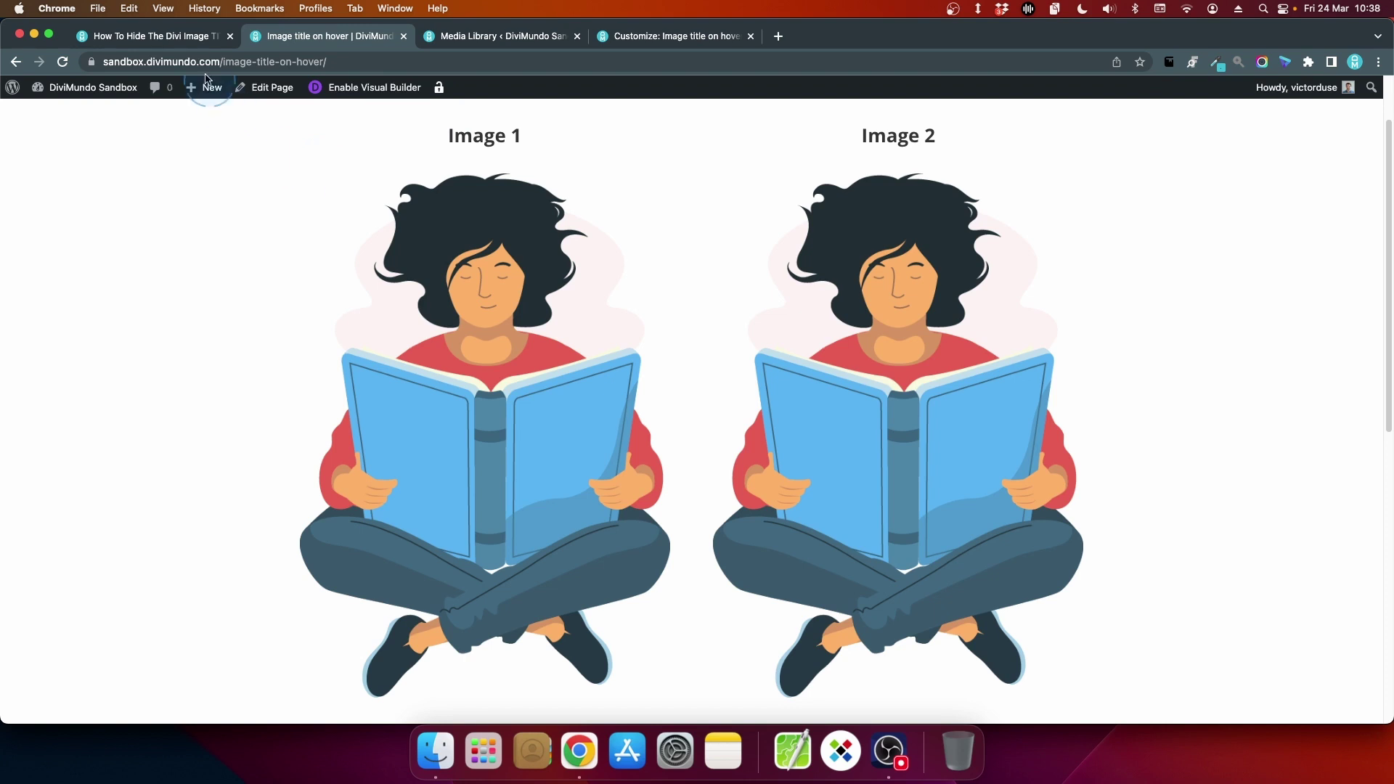
Copy the dmdisplaytitle exception CSS snippet from the article's Alternative method section
{"action": "left_click", "coordinate": [195, 36]}
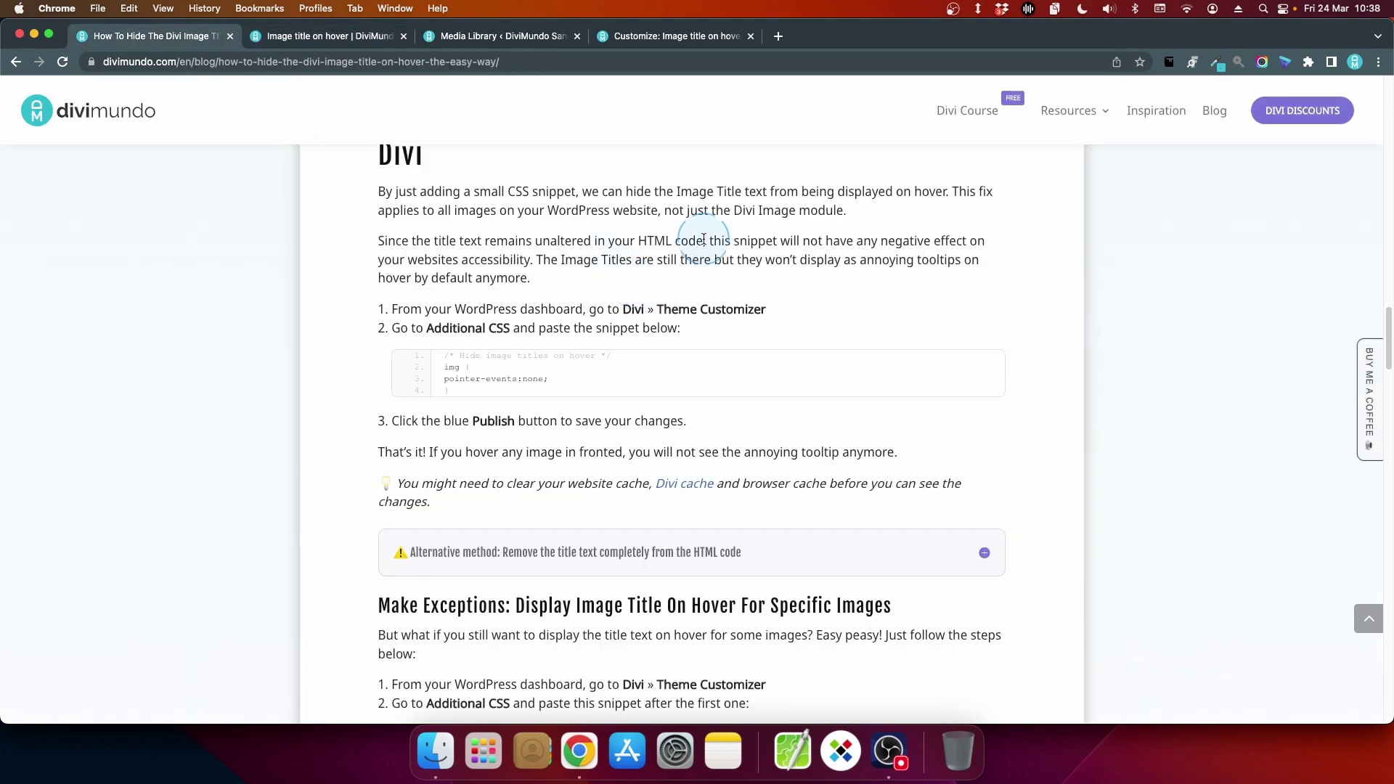
{"action": "scroll", "coordinate": [703, 240], "scroll_direction": "down", "scroll_amount": 10}
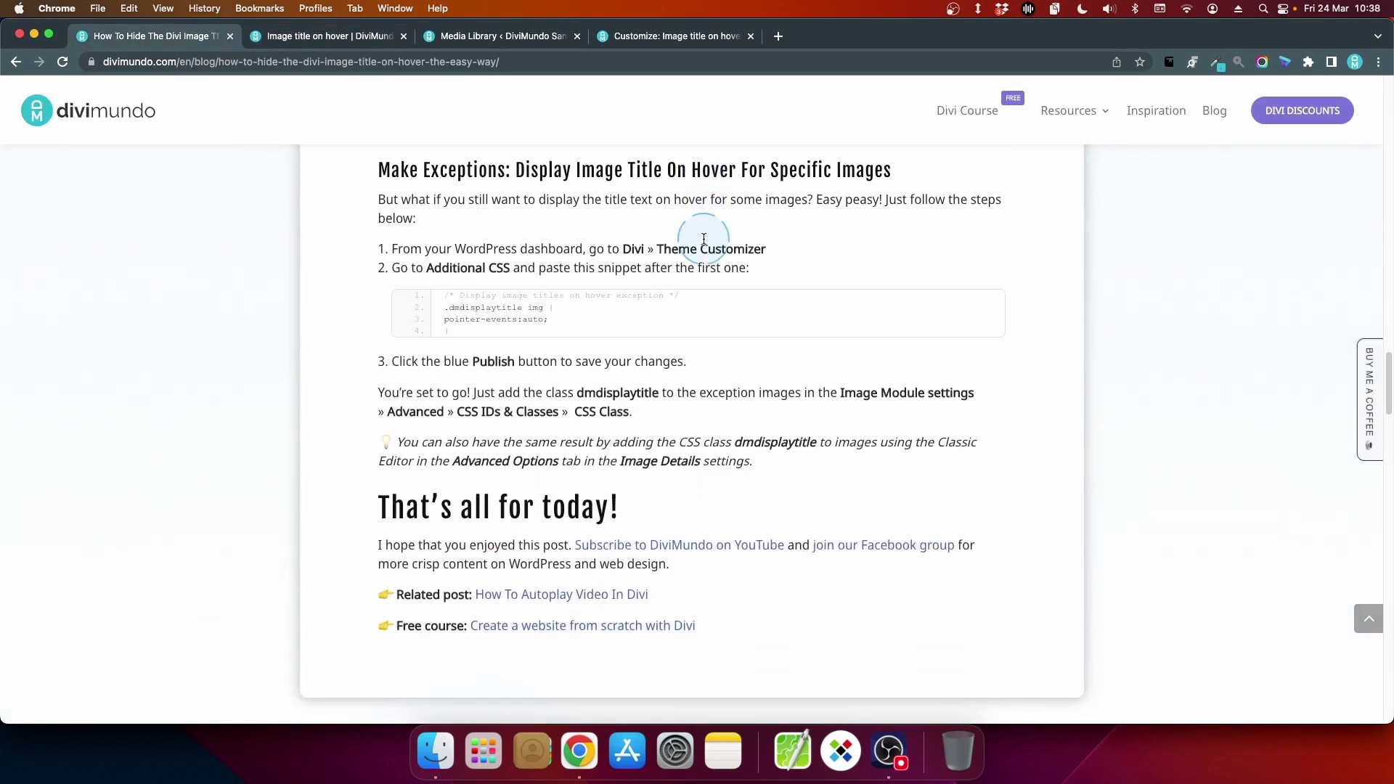
{"action": "scroll", "coordinate": [703, 239], "scroll_direction": "up", "scroll_amount": 5}
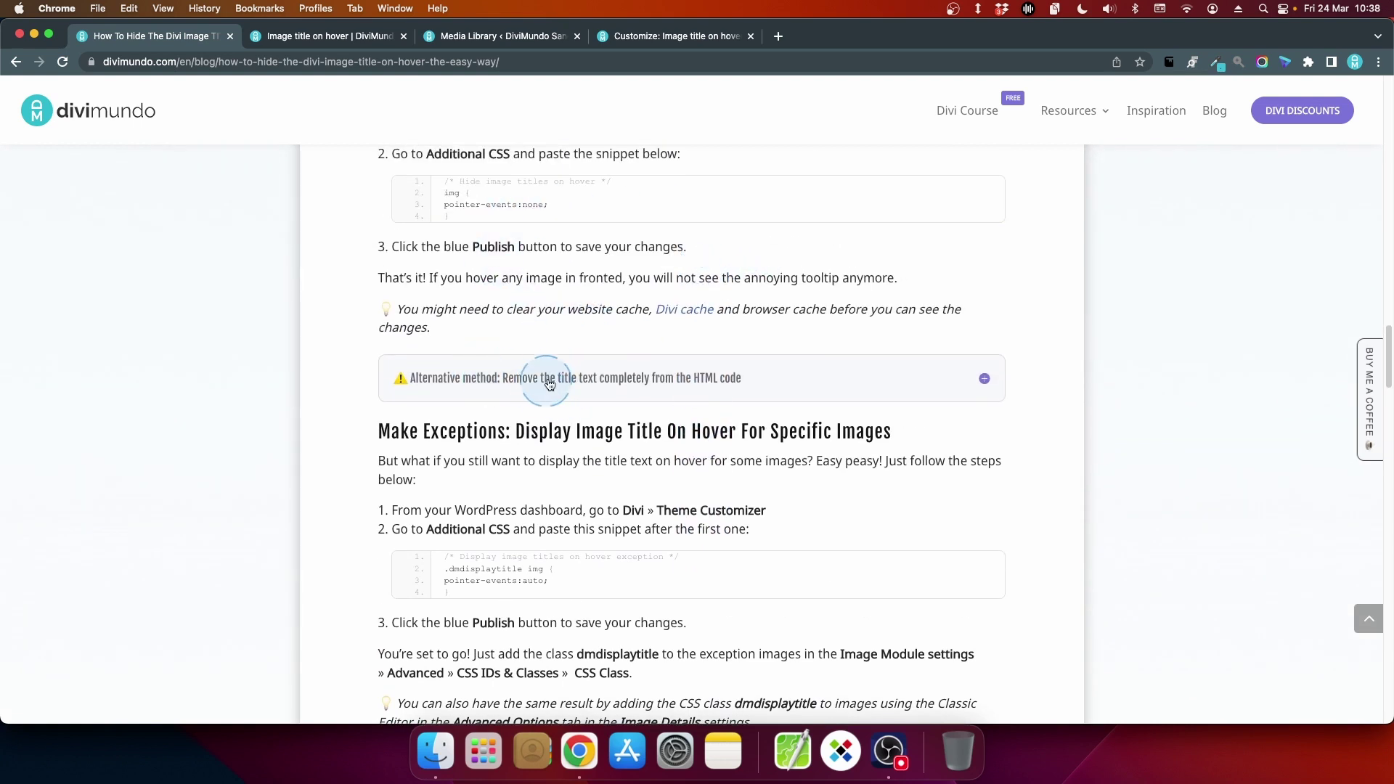
{"action": "left_click", "coordinate": [553, 379]}
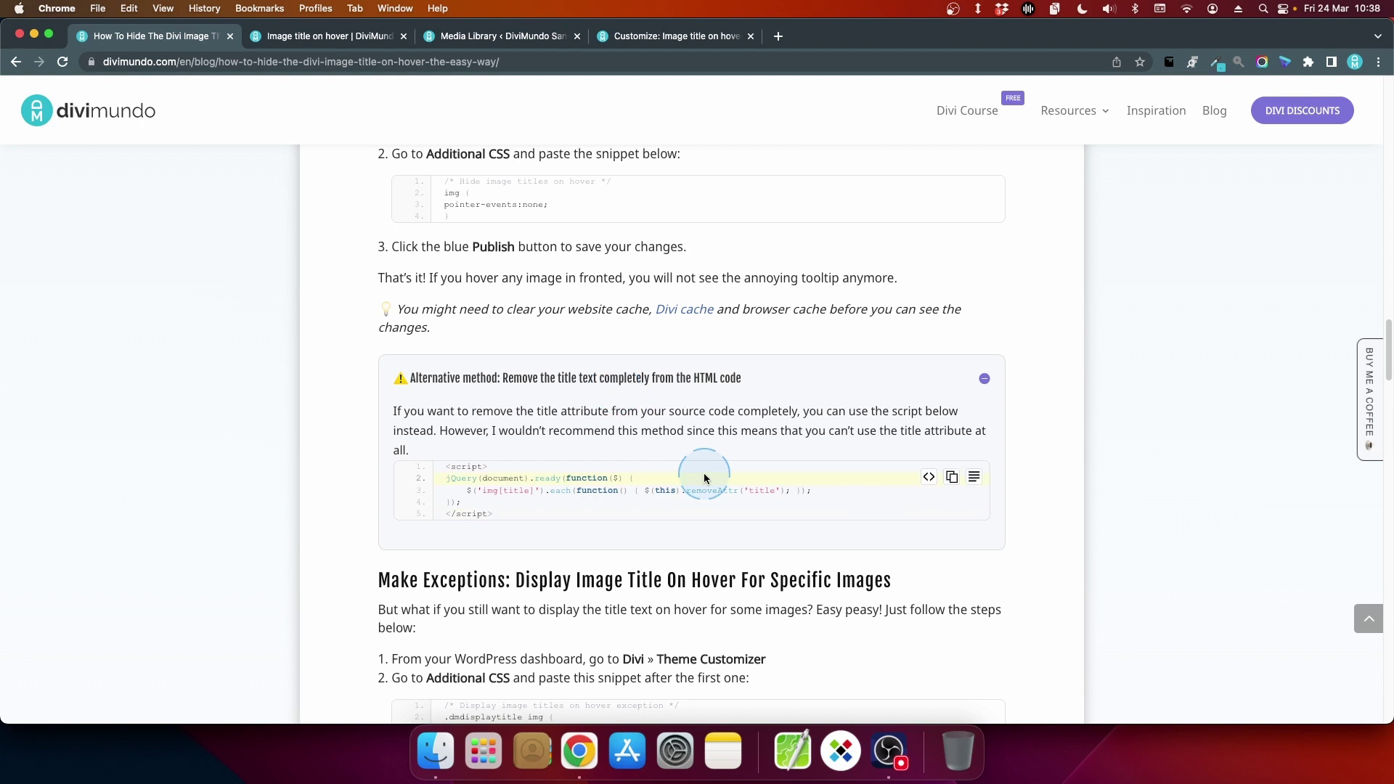
{"action": "left_click", "coordinate": [632, 379]}
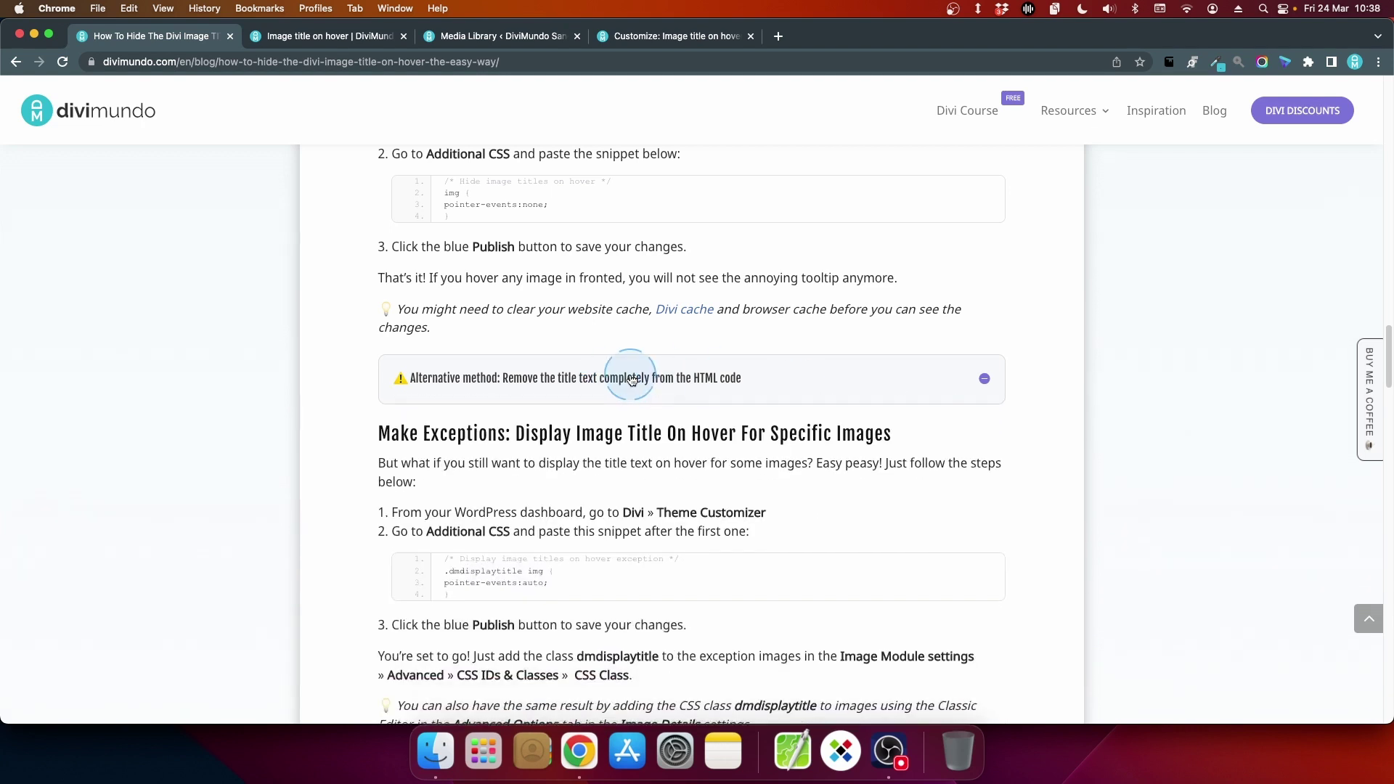
{"action": "scroll", "coordinate": [632, 377], "scroll_direction": "down", "scroll_amount": 5}
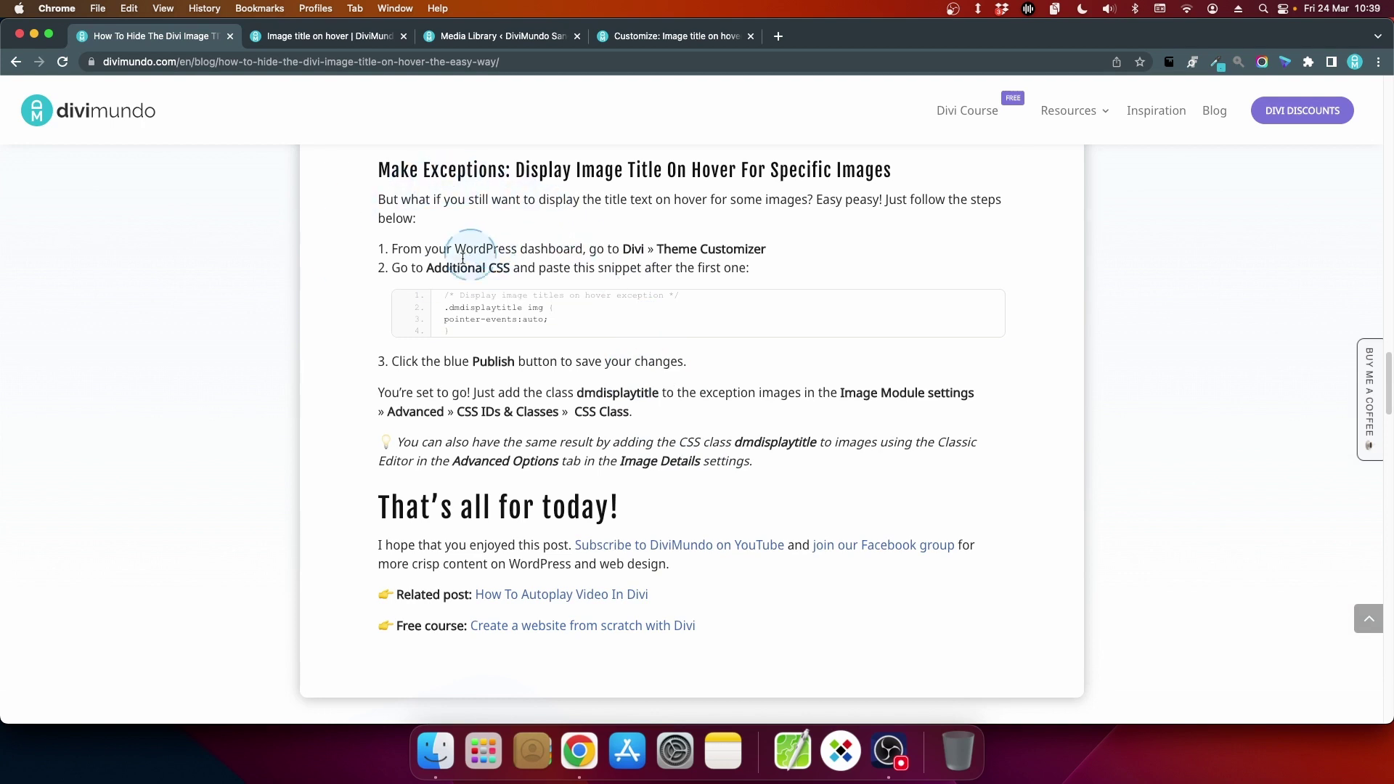
{"action": "mouse_move", "coordinate": [620, 312]}
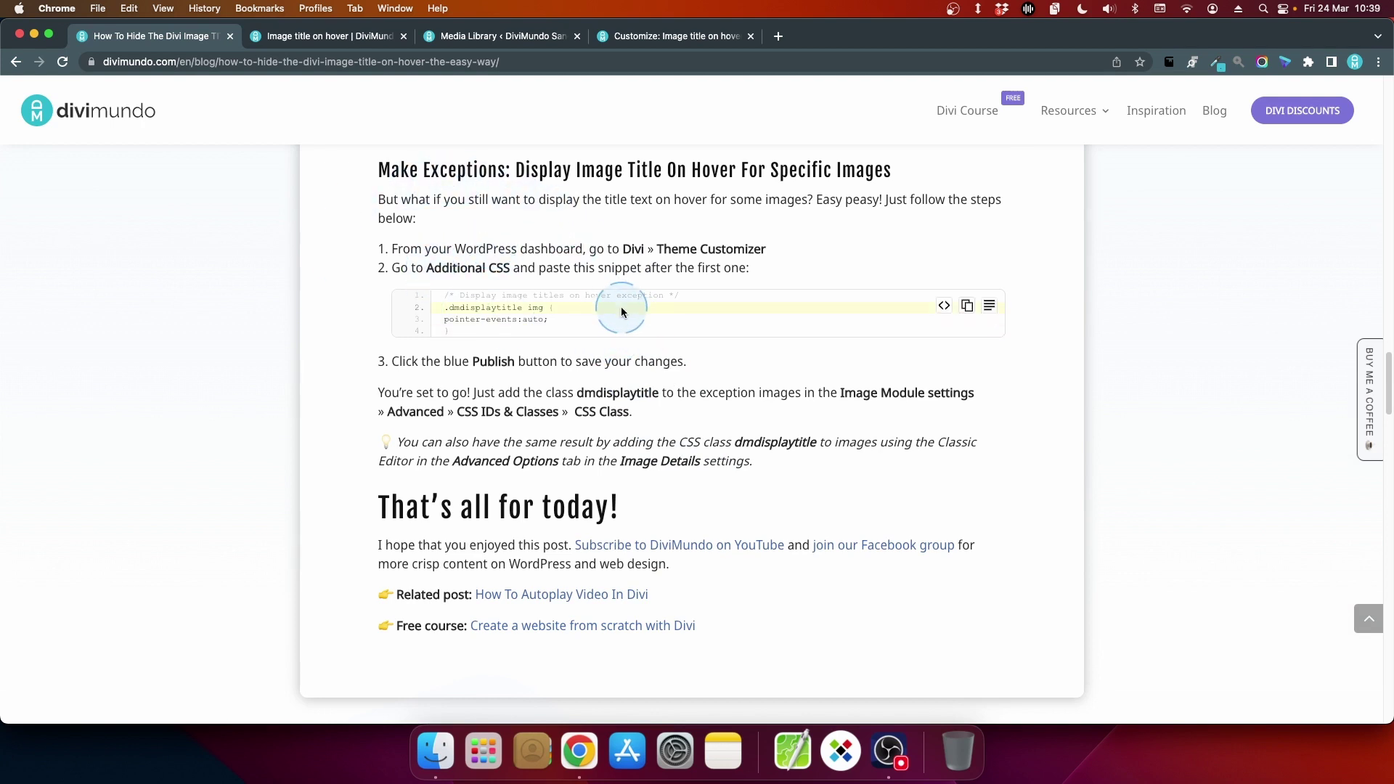
{"action": "left_click", "coordinate": [968, 310]}
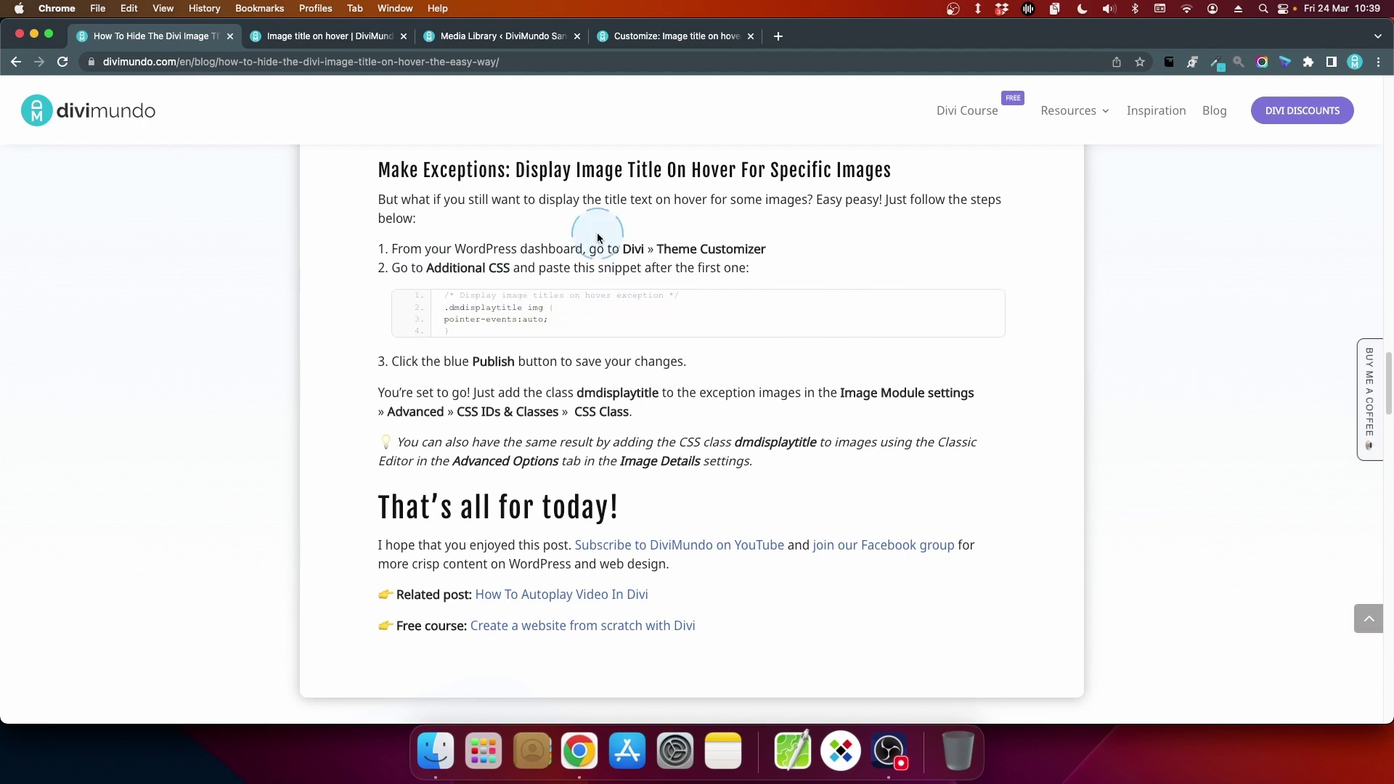
Add the .dmdisplaytitle img { pointer-events:auto; } rule below the img rule and publish
{"action": "left_click", "coordinate": [677, 38]}
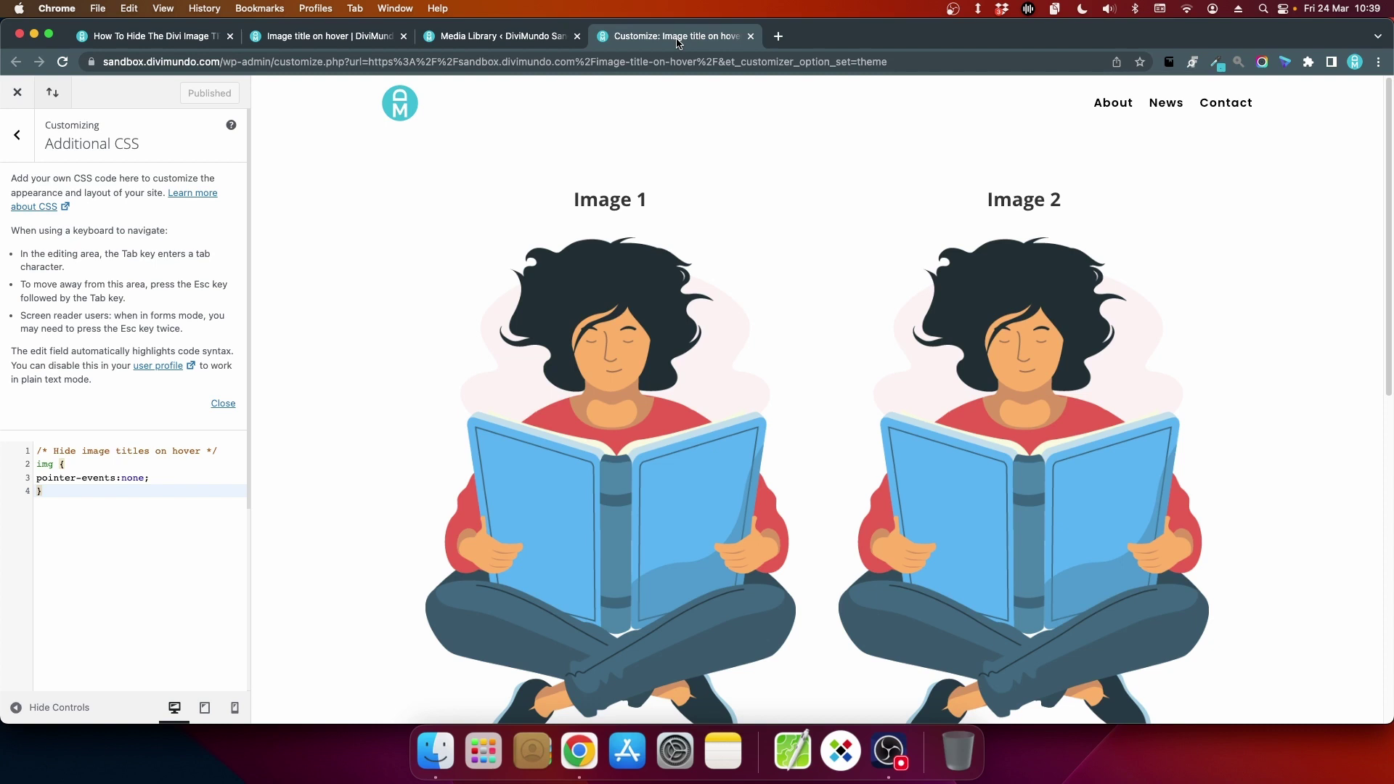
{"action": "left_click", "coordinate": [122, 491]}
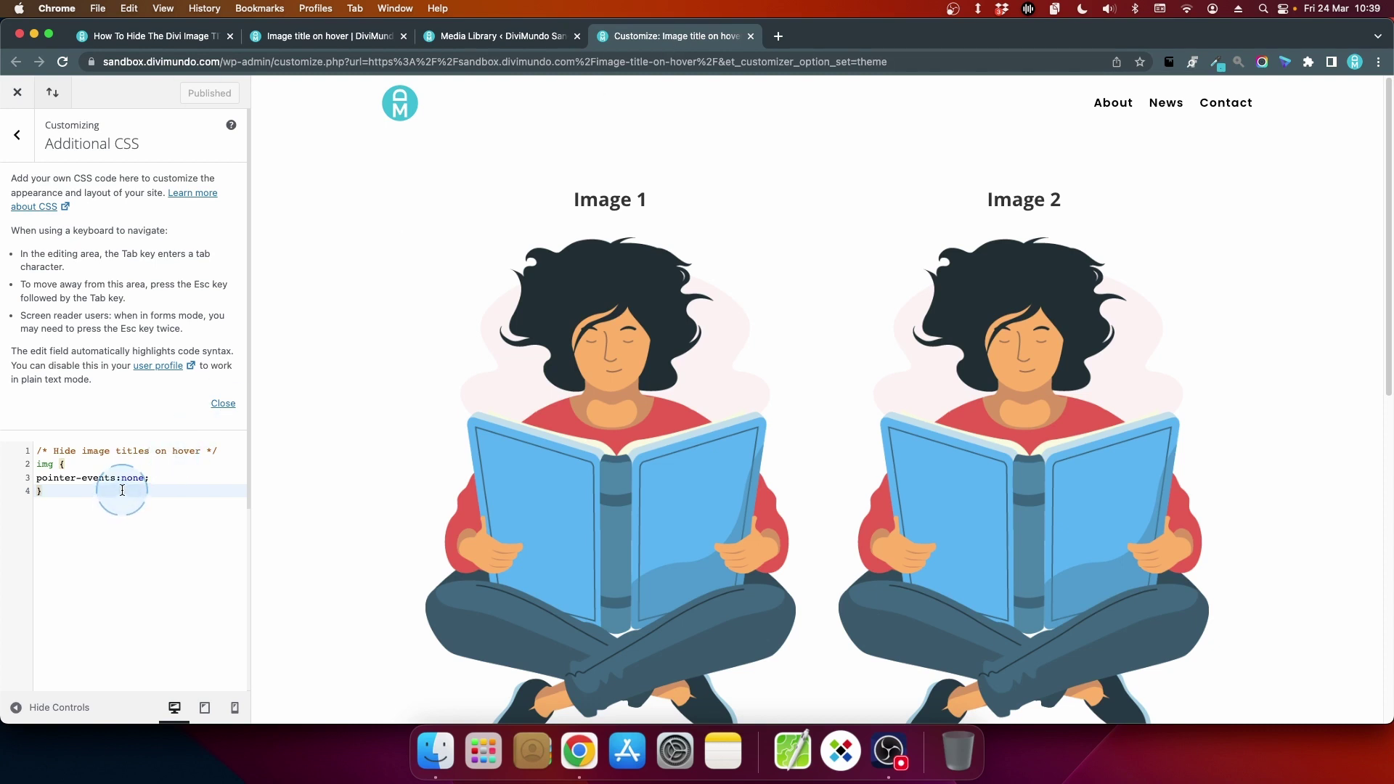
{"action": "key", "text": "super+v"}
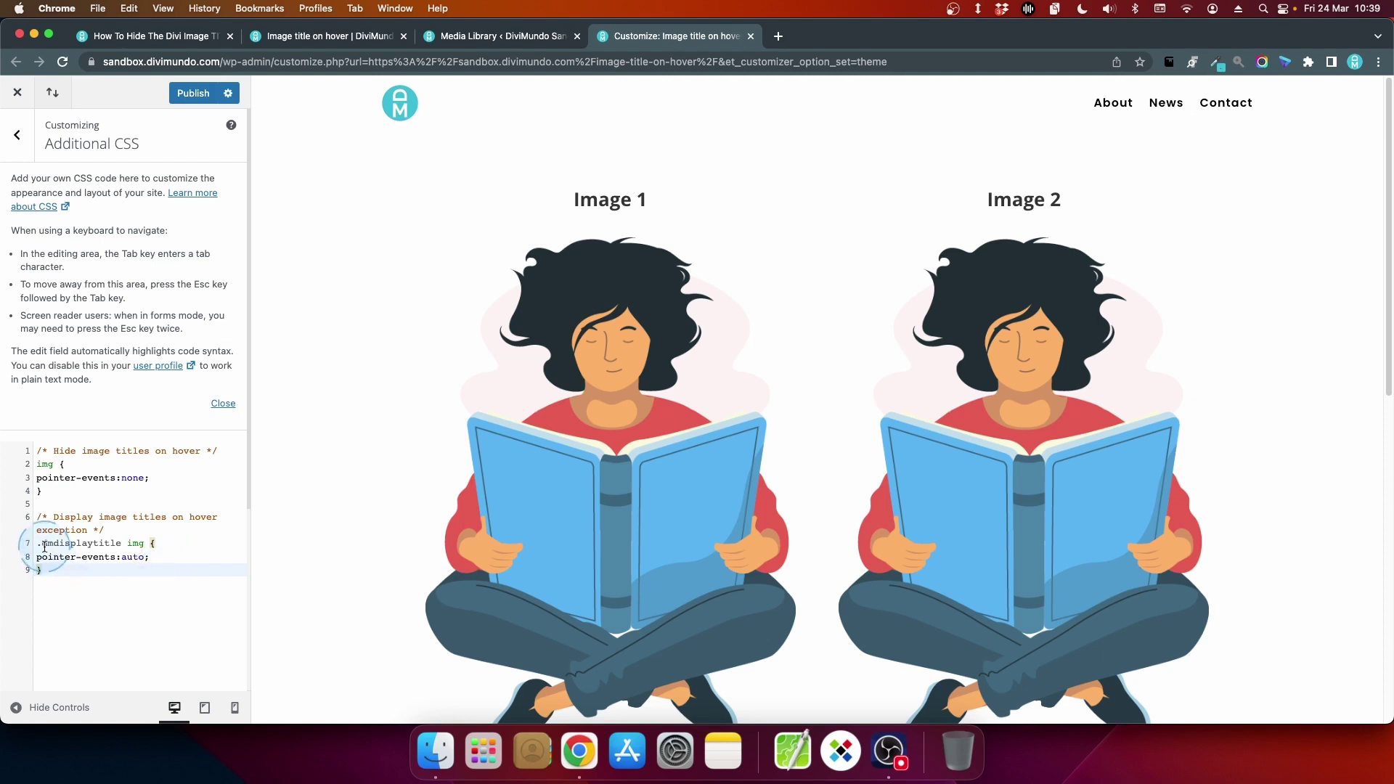
{"action": "left_click_drag", "start_coordinate": [45, 548], "coordinate": [121, 544]}
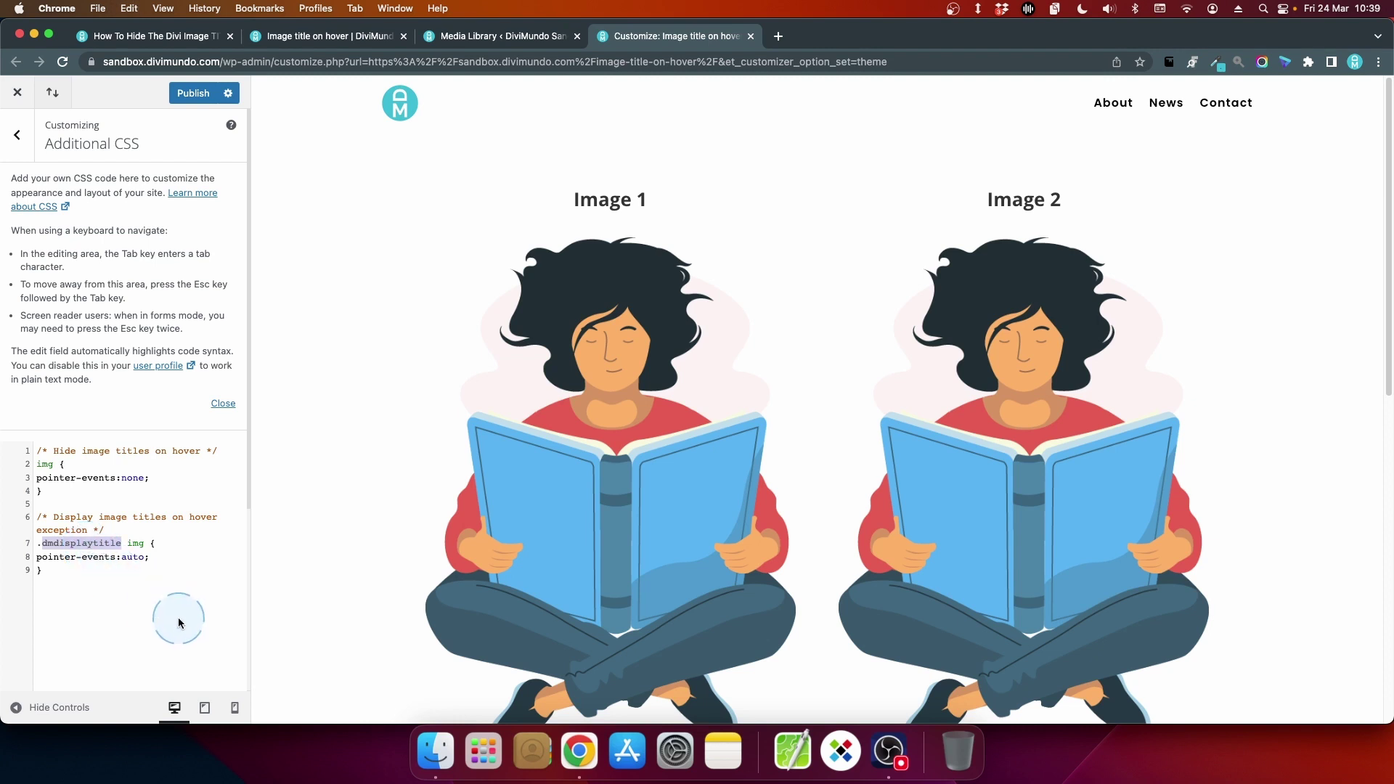
{"action": "left_click", "coordinate": [194, 94]}
{"action": "left_click", "coordinate": [363, 35]}
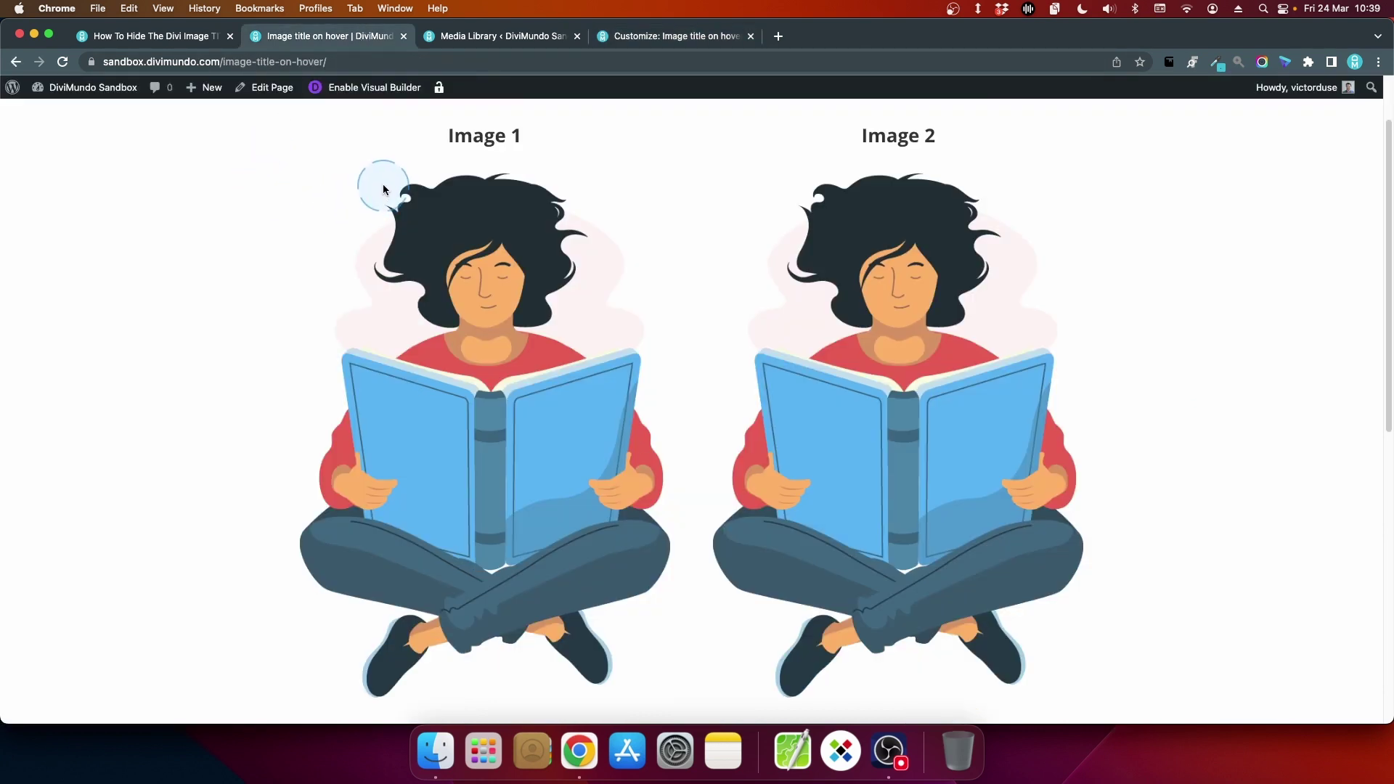
In the Visual Builder, show Image 2's Advanced Attributes with alt 'Person reading a book'
{"action": "left_click", "coordinate": [375, 95]}
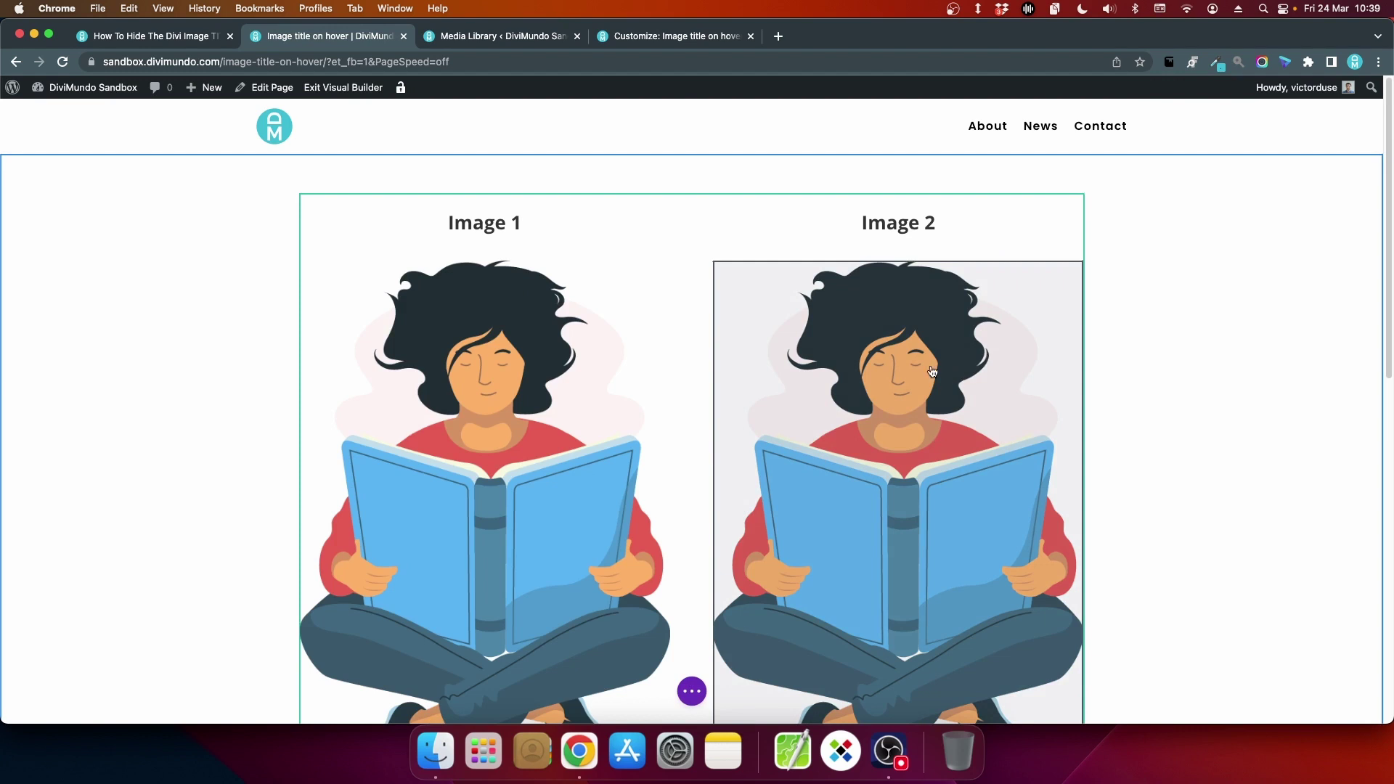
{"action": "mouse_move", "coordinate": [931, 367]}
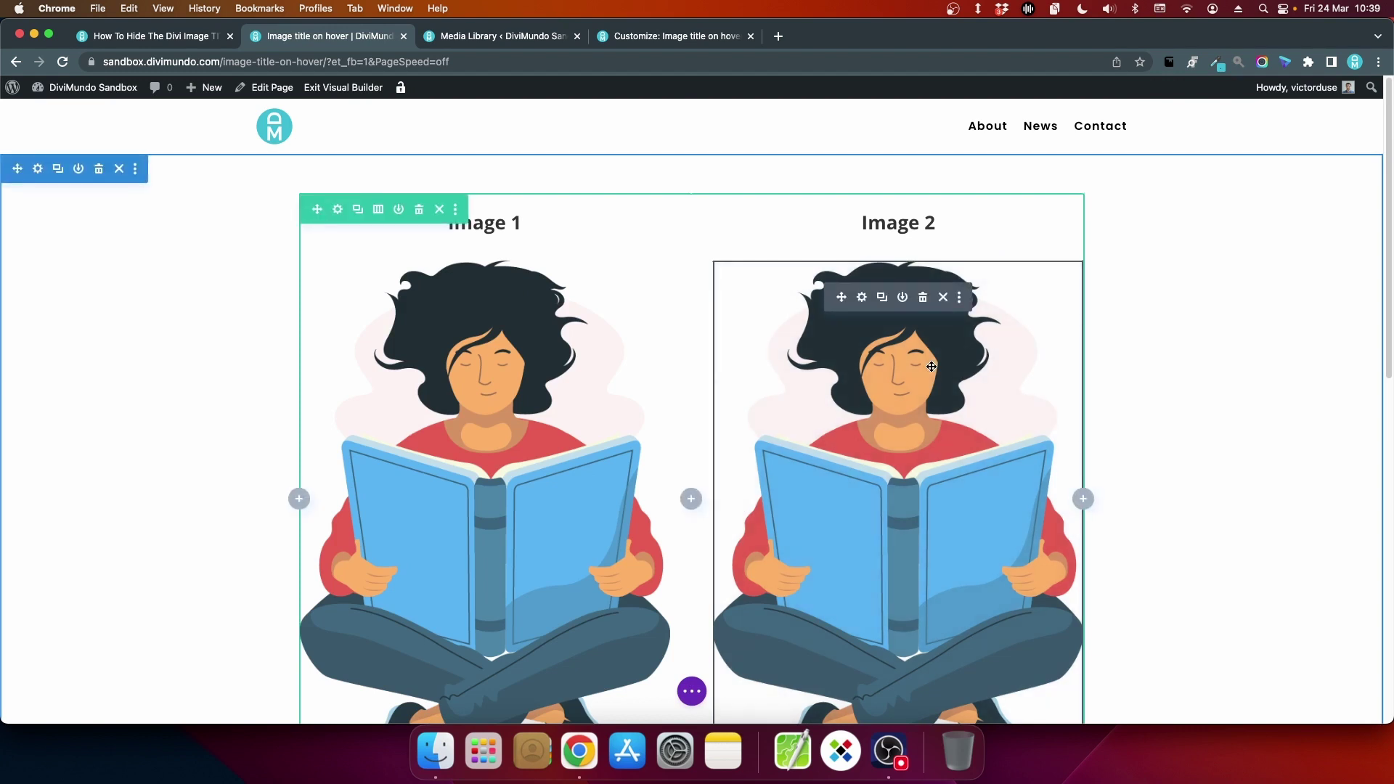
{"action": "left_click", "coordinate": [863, 300]}
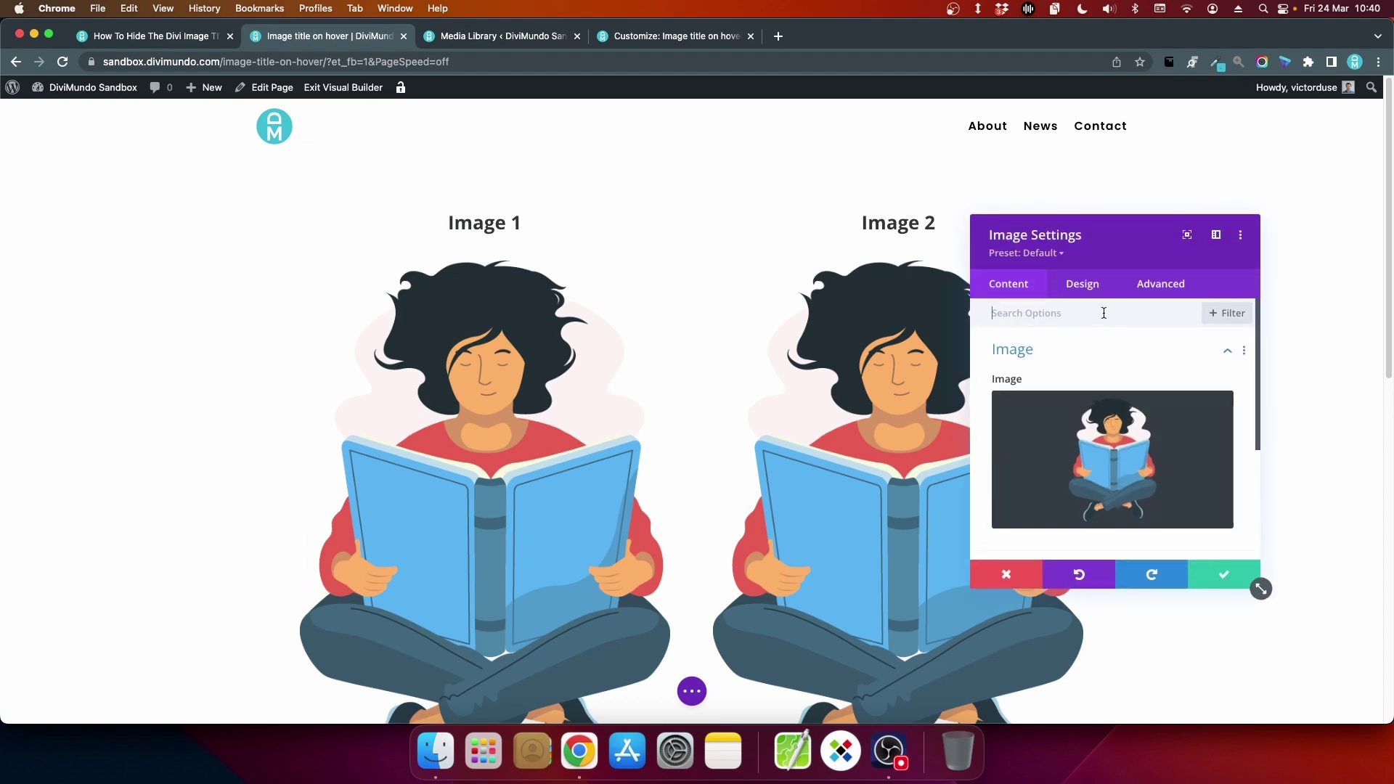
{"action": "left_click", "coordinate": [1160, 283]}
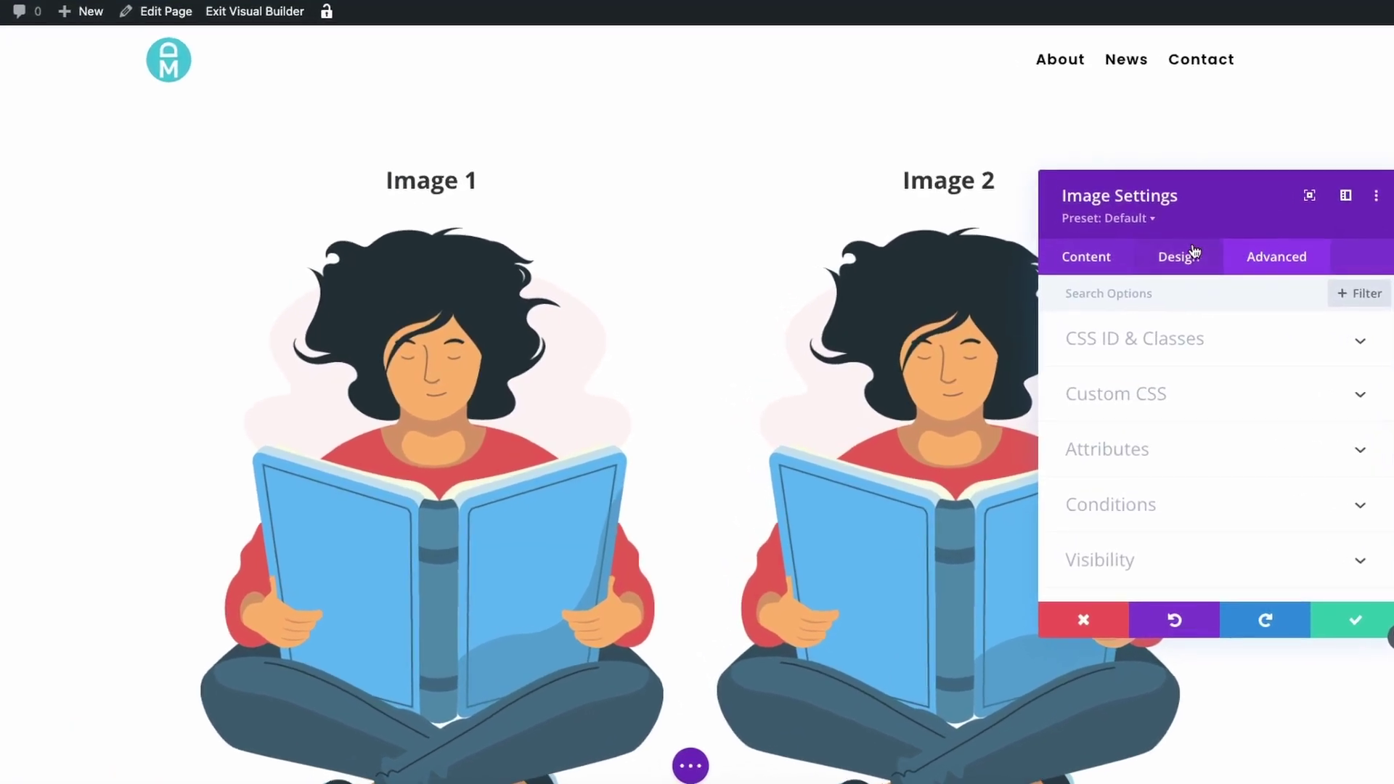
{"action": "left_click", "coordinate": [1095, 459]}
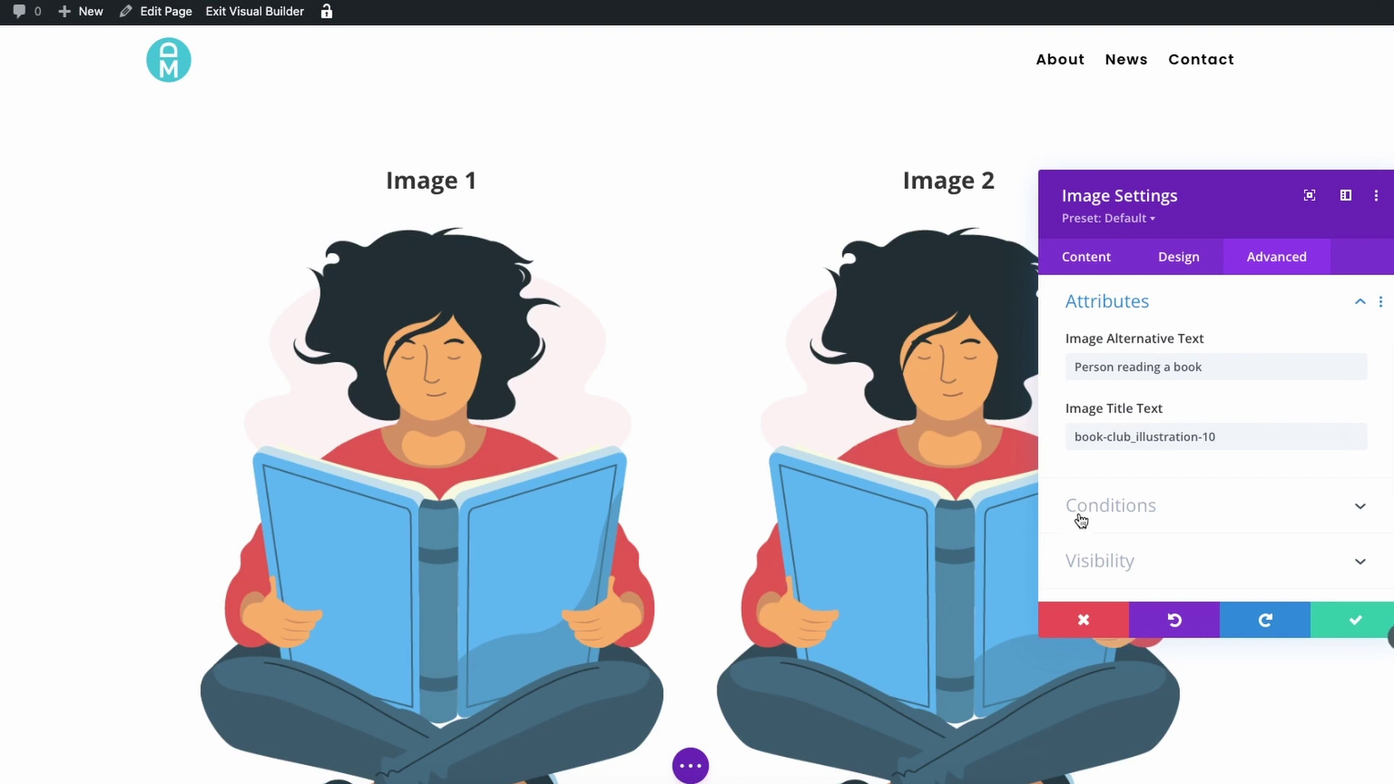
{"action": "scroll", "coordinate": [1186, 363], "scroll_direction": "up", "scroll_amount": 3}
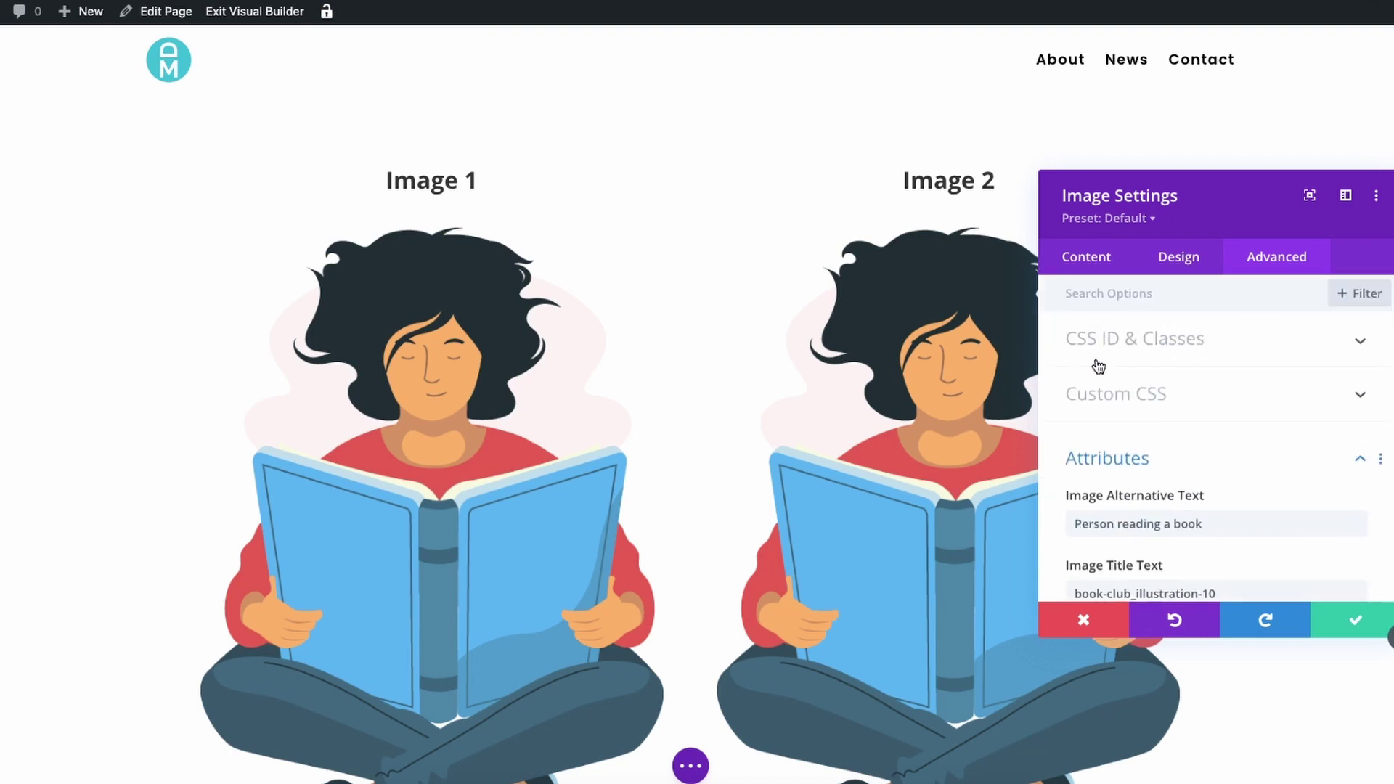
Give Image 2 the CSS class dmdisplaytitle, then save and exit the Visual Builder
{"action": "left_click", "coordinate": [1181, 343]}
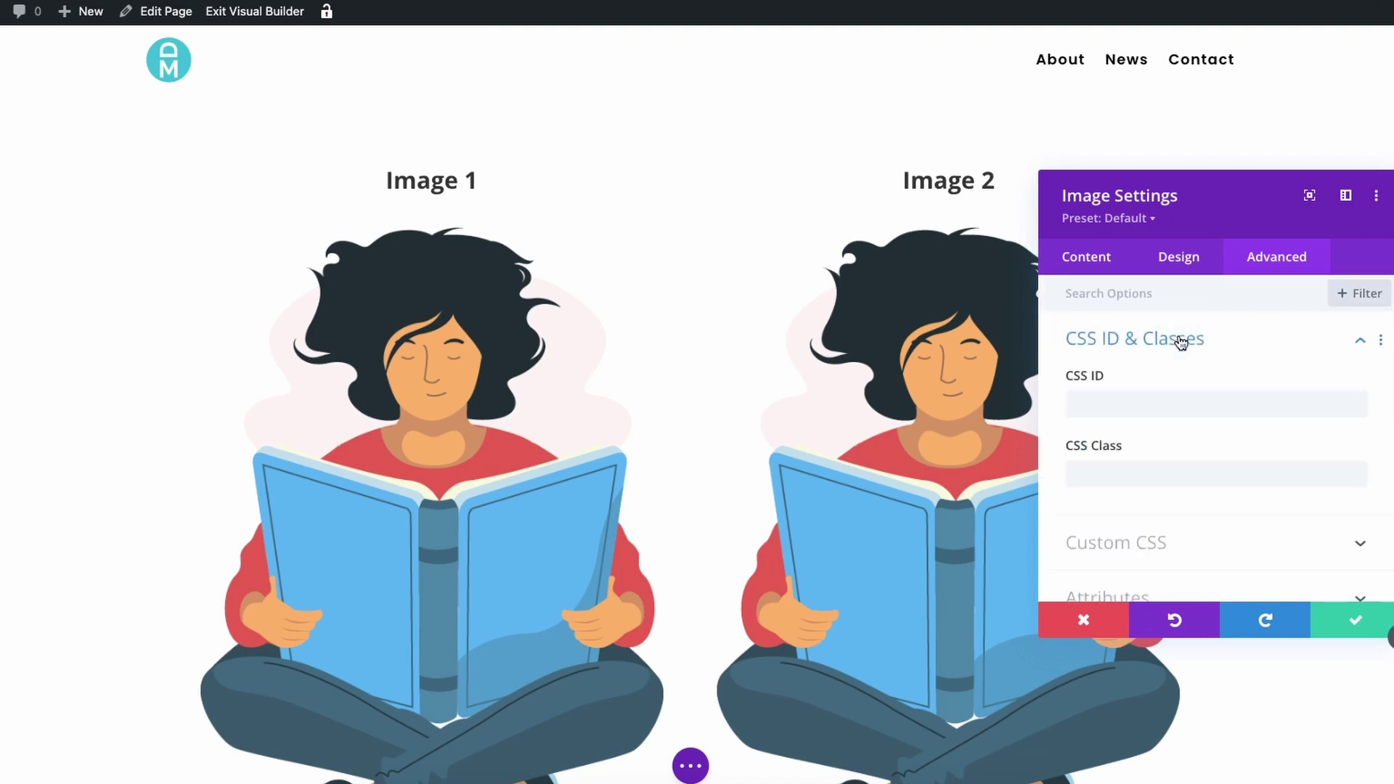
{"action": "left_click", "coordinate": [1113, 475]}
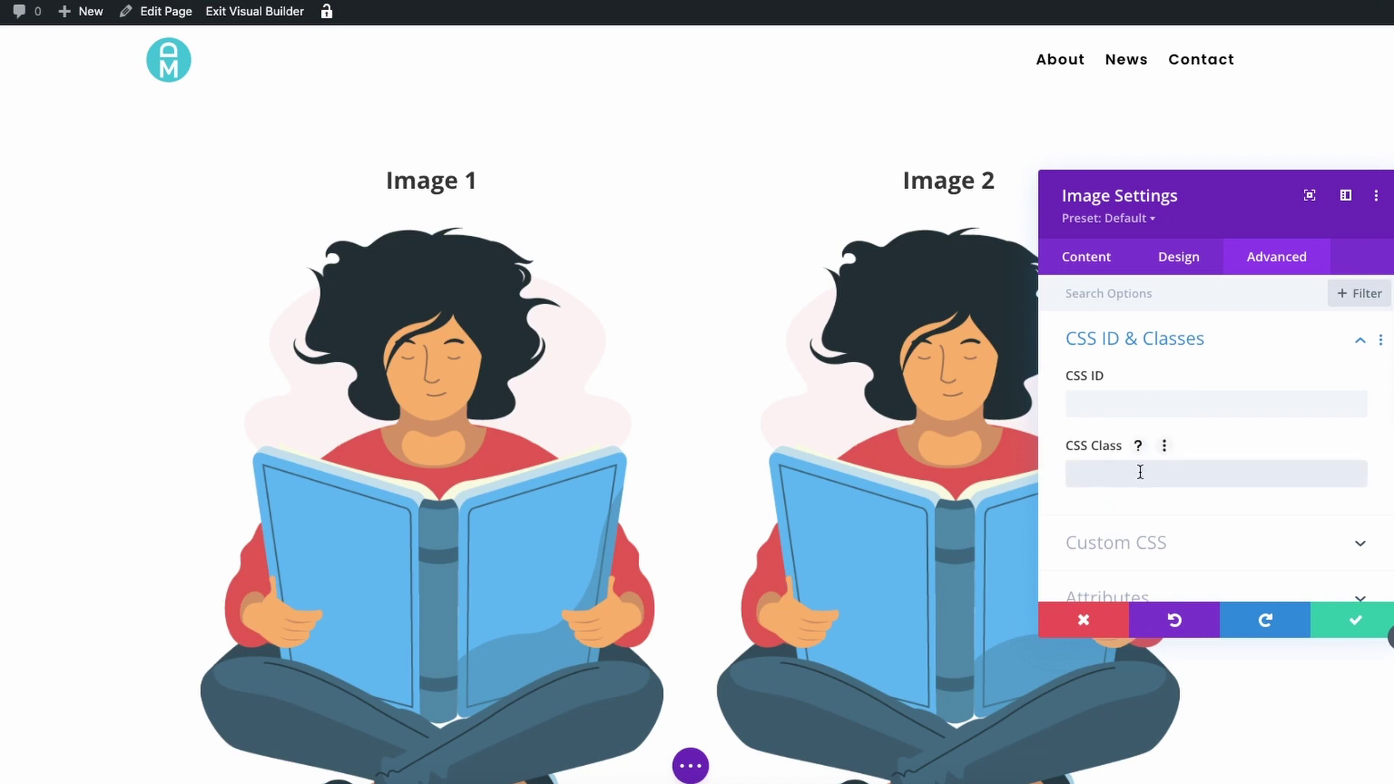
{"action": "type", "text": "dmdisplaytitle"}
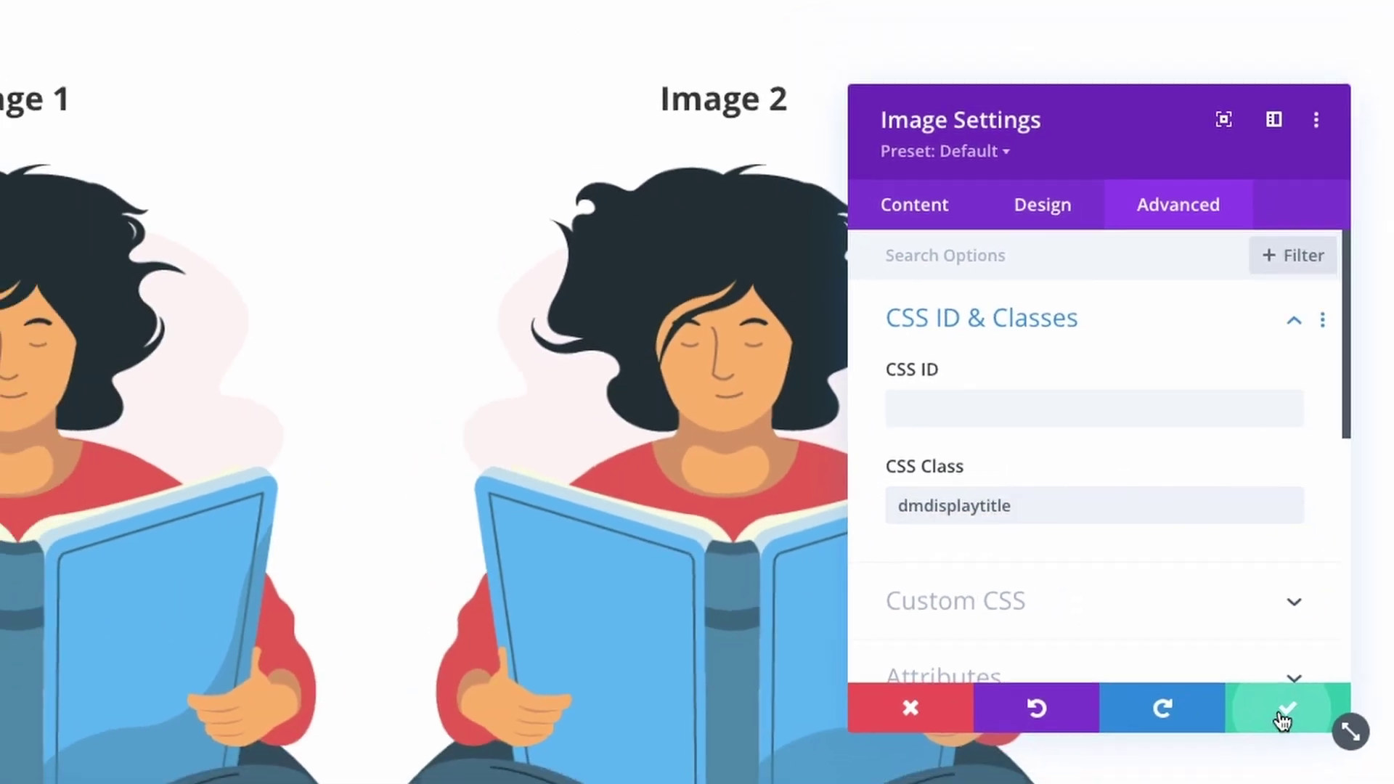
{"action": "left_click", "coordinate": [1306, 759]}
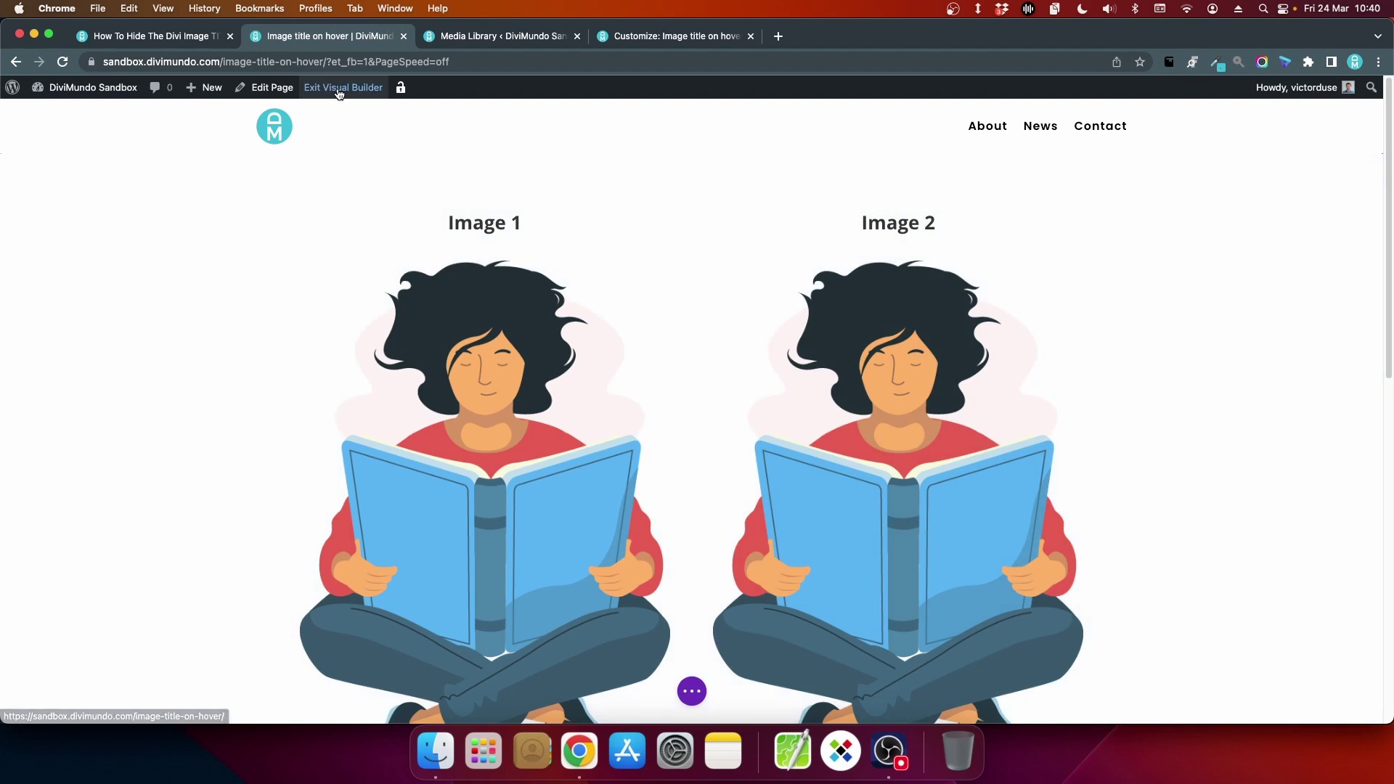
{"action": "left_click", "coordinate": [342, 87]}
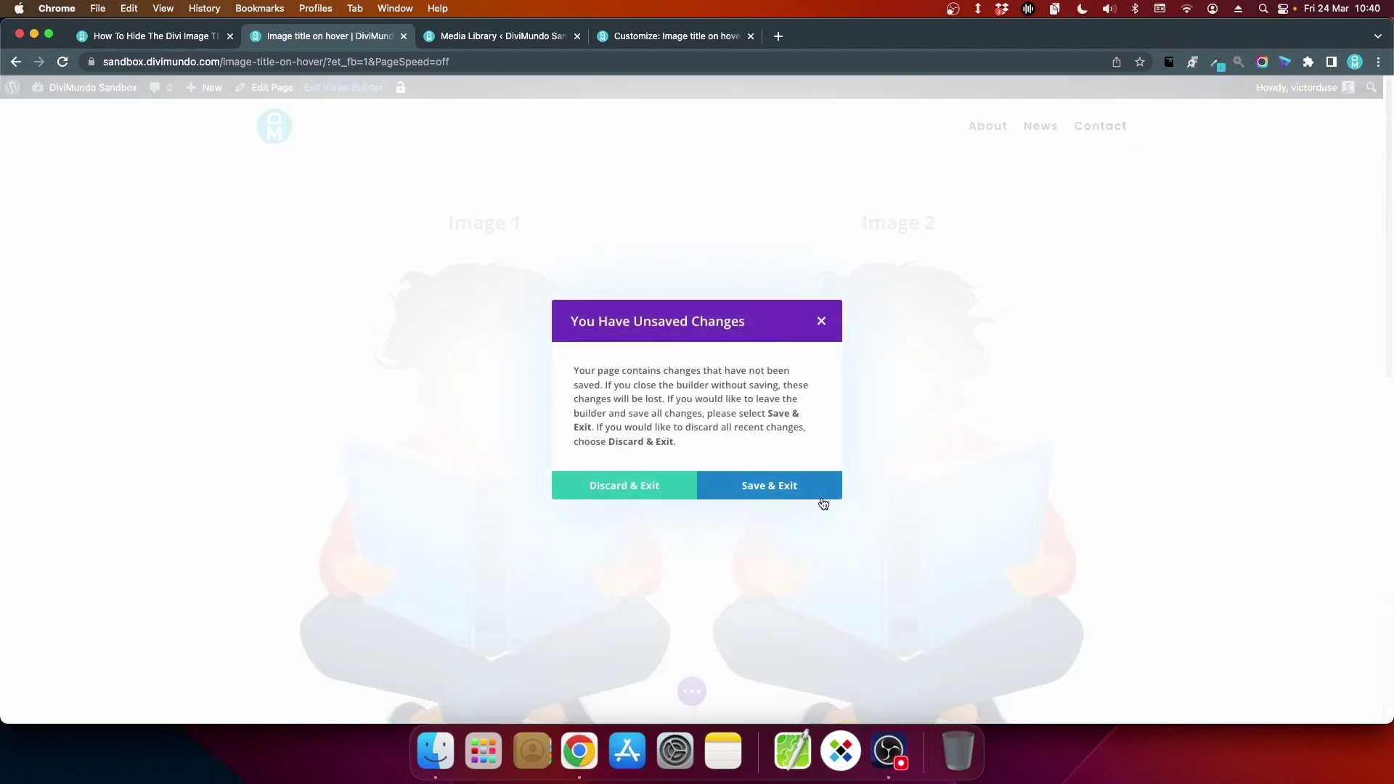
{"action": "left_click", "coordinate": [816, 494]}
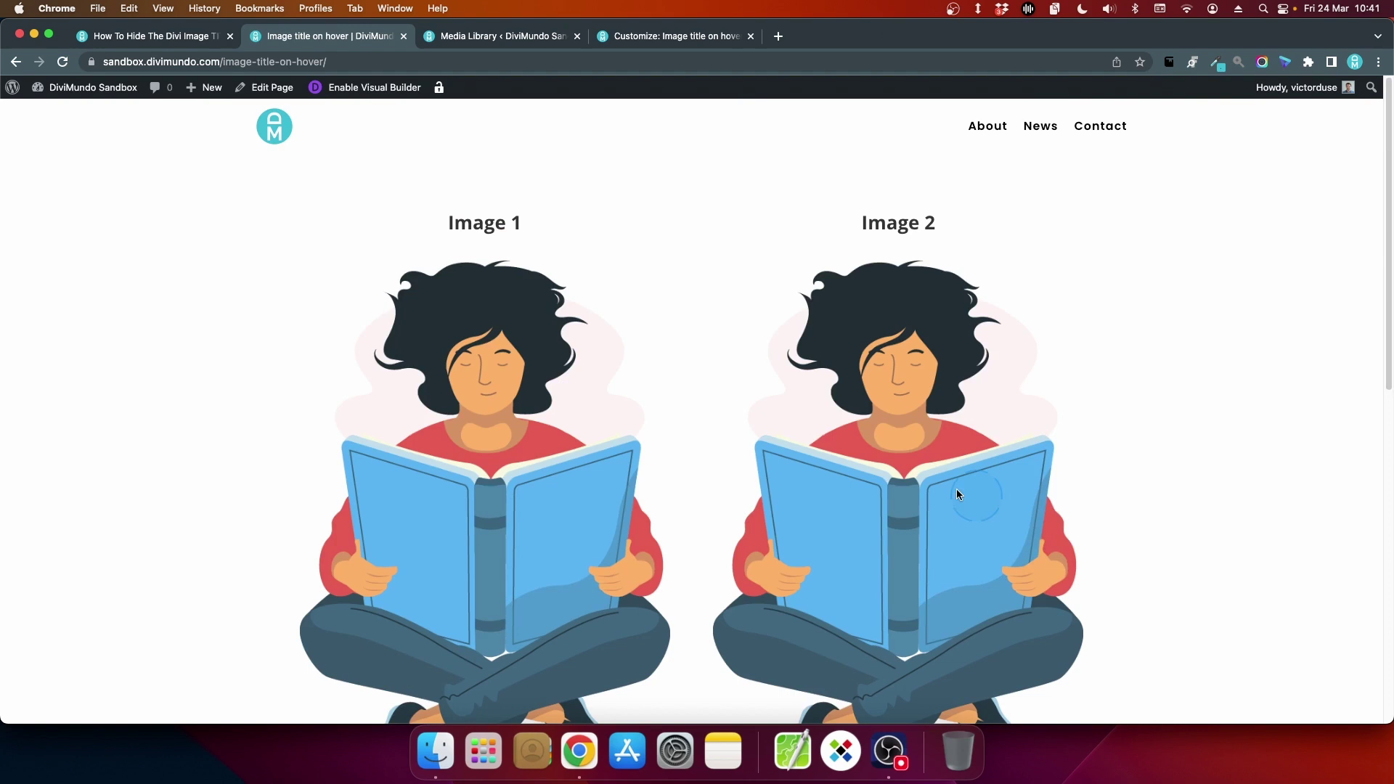
{"action": "mouse_move", "coordinate": [900, 382]}
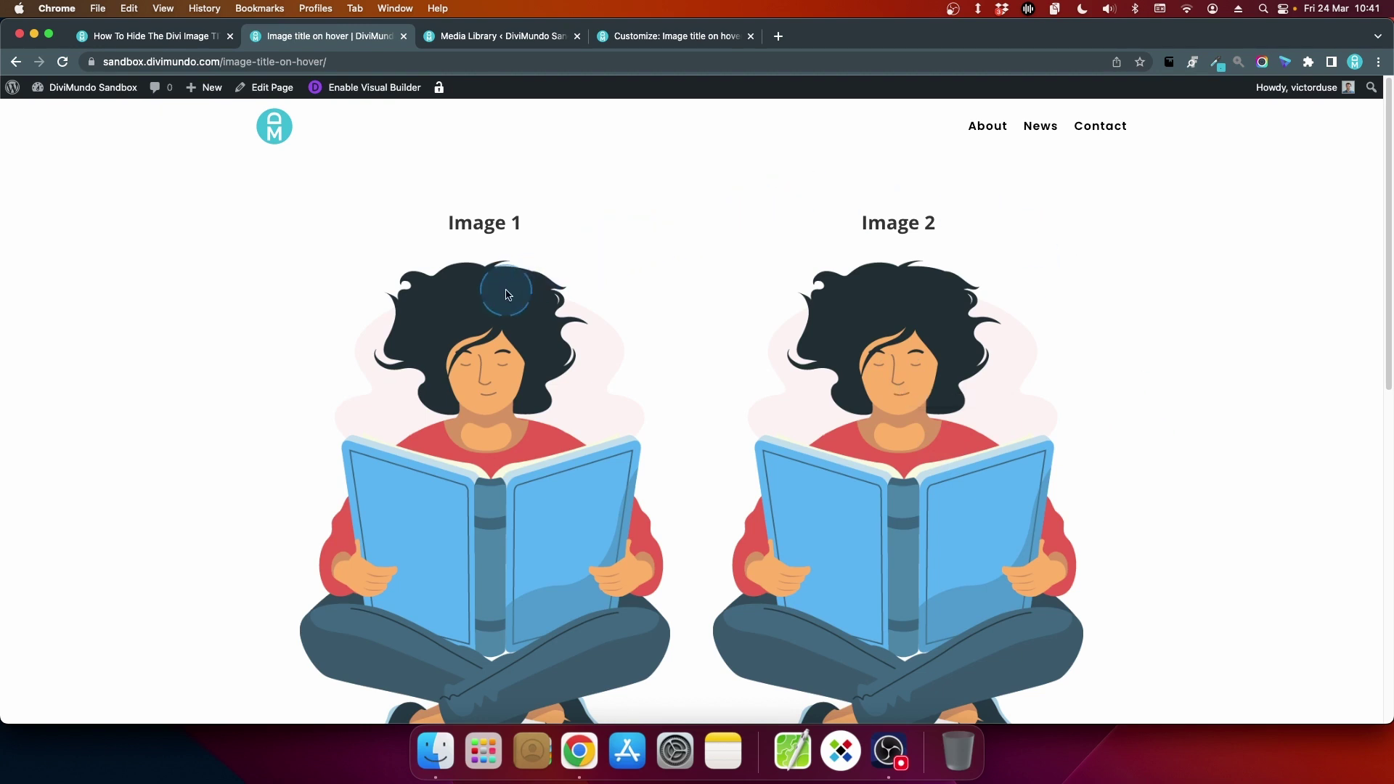
{"action": "scroll", "coordinate": [506, 293], "scroll_direction": "down", "scroll_amount": 7}
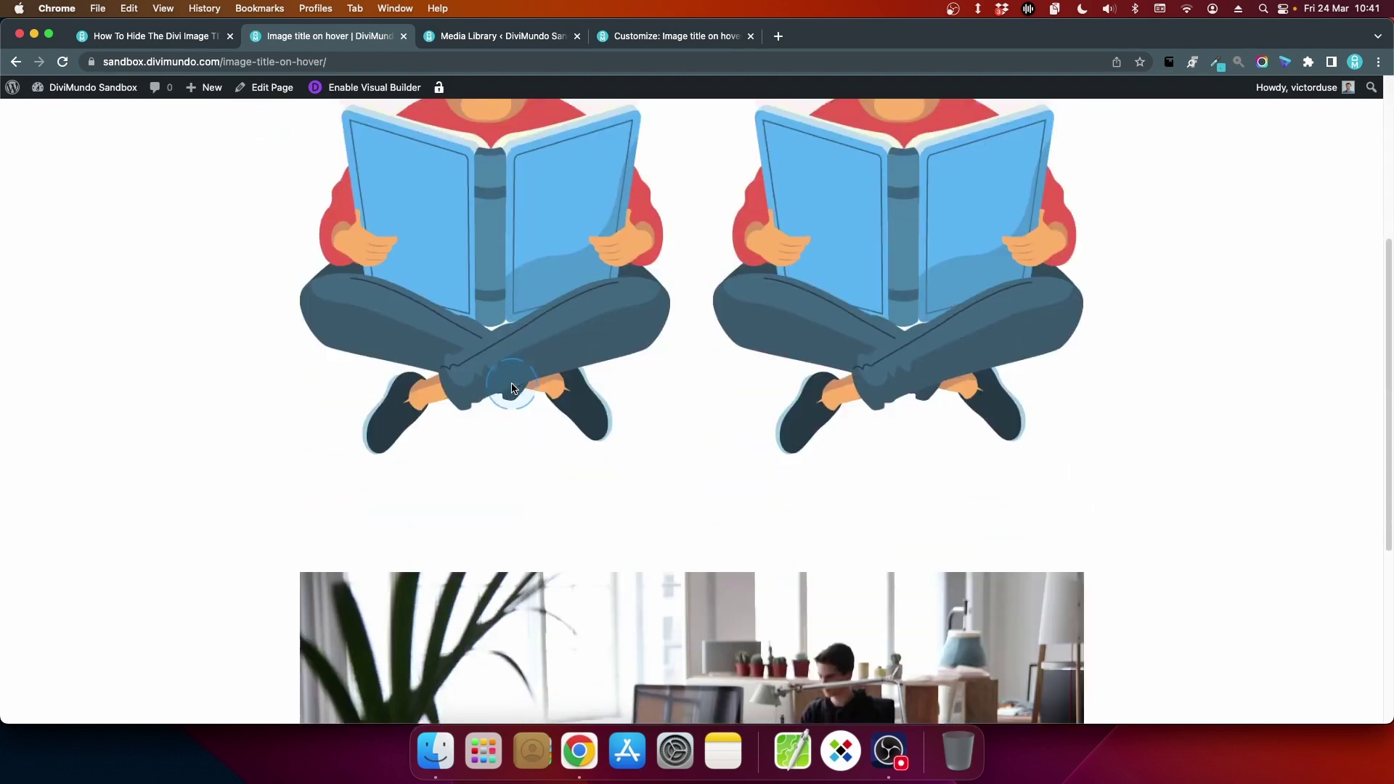
{"action": "scroll", "coordinate": [636, 513], "scroll_direction": "down", "scroll_amount": 3}
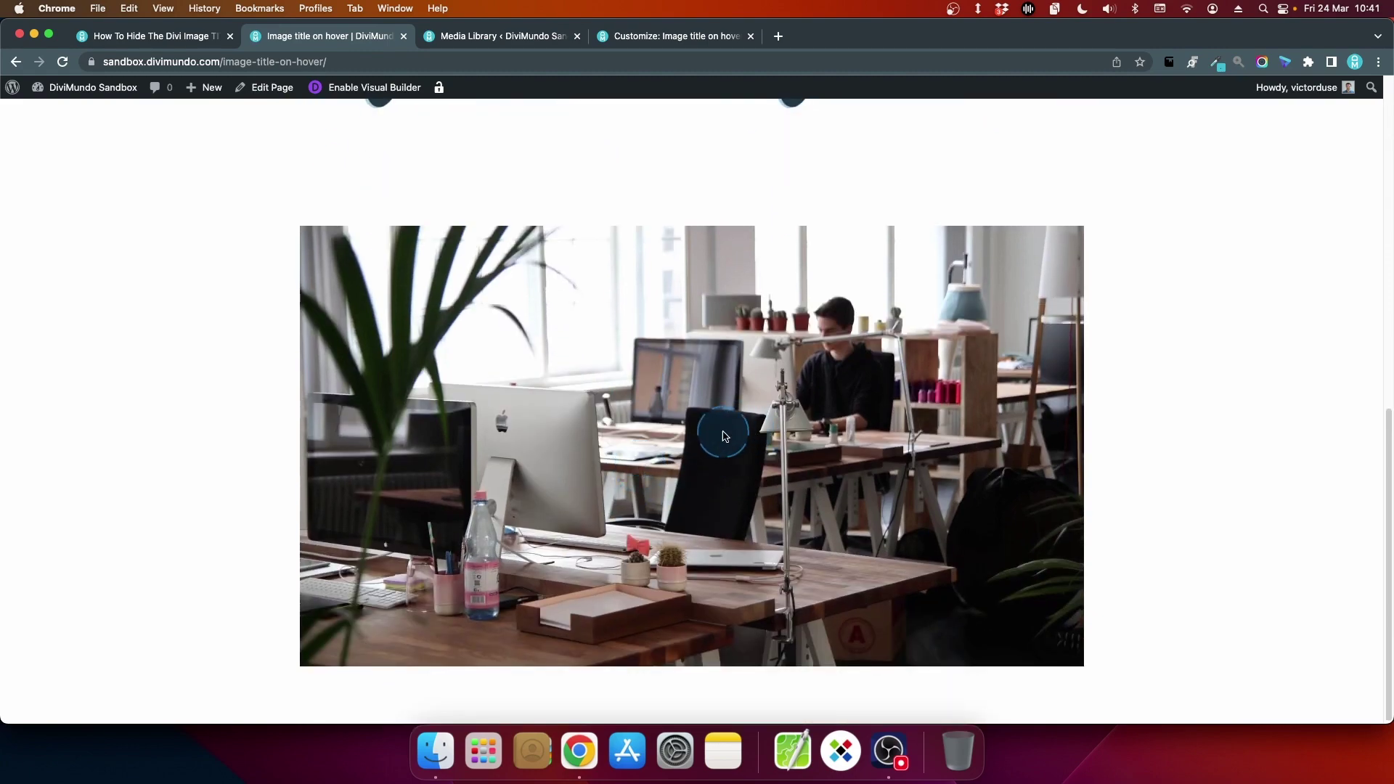